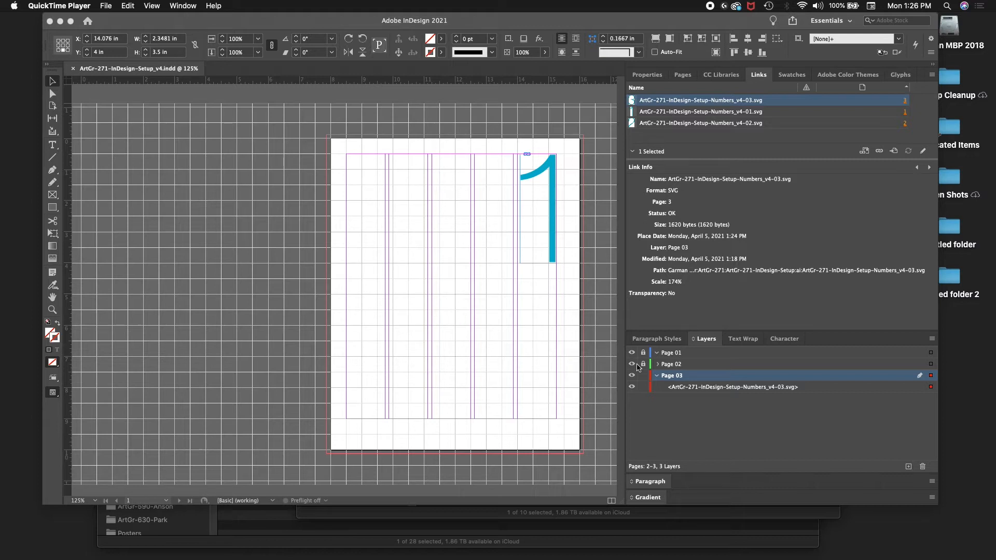
Step: Lock the Page 03 layer and collapse its contents
left_click(645, 377)
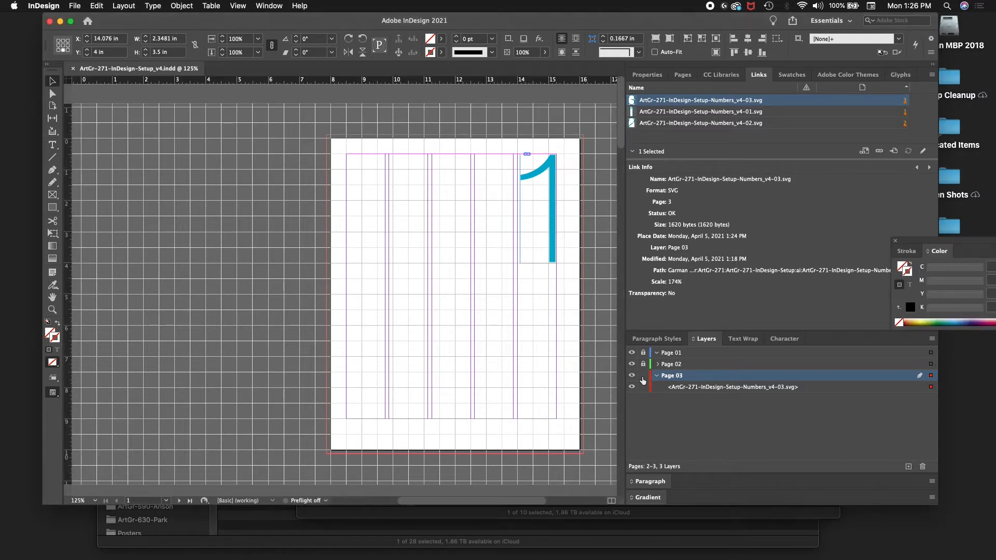
left_click(643, 376)
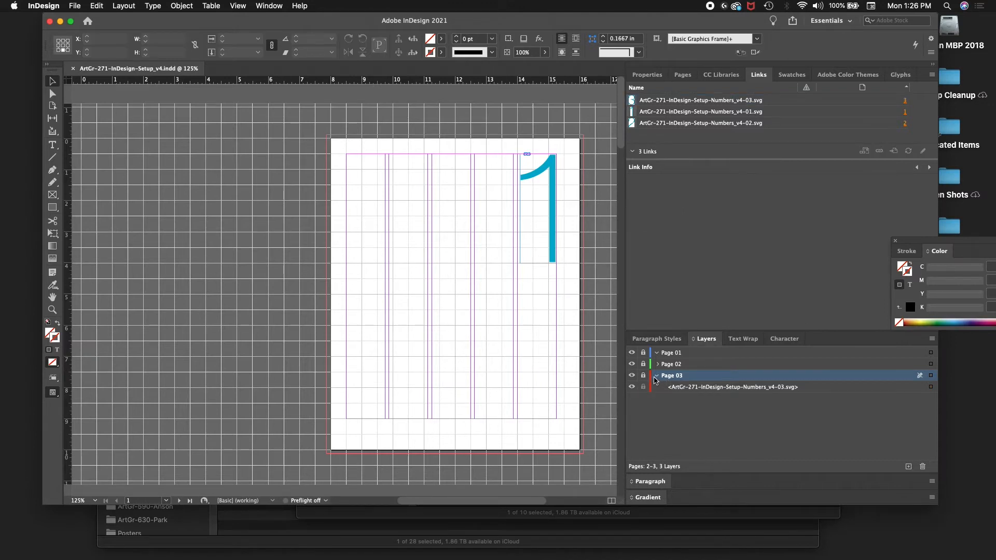
left_click(657, 375)
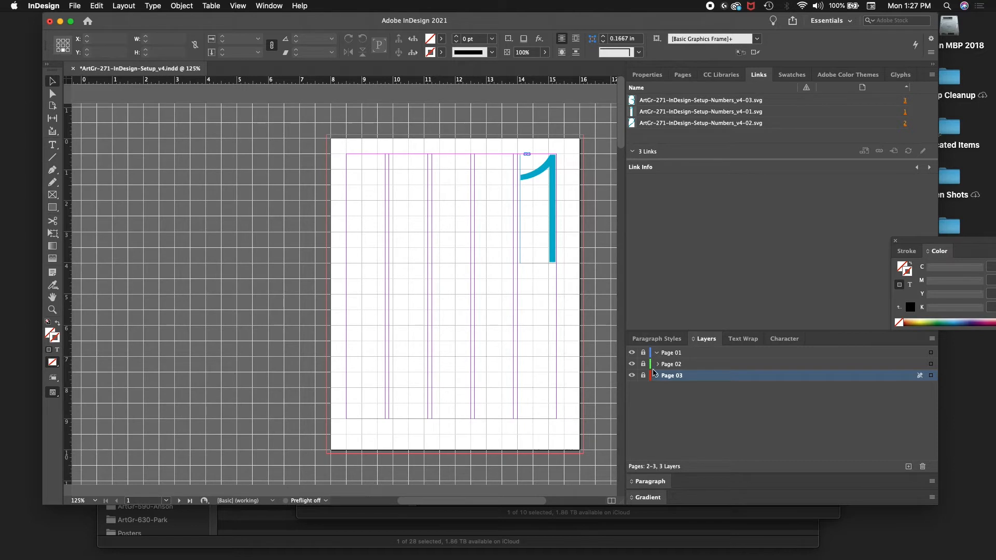
Step: Collapse the Page 01 layer, make it the active layer and unlock it
left_click(657, 354)
left_click(691, 354)
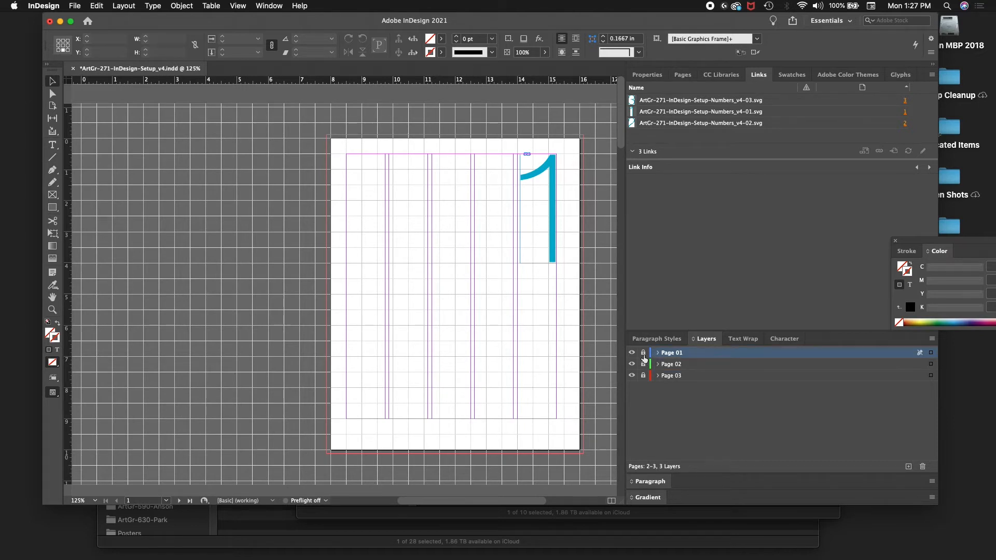
left_click(643, 354)
left_click(643, 363)
Step: Start placing a file and show the ArtGr-271-InDesign-Setup-Props images inside the project's ps folder
key("super+d")
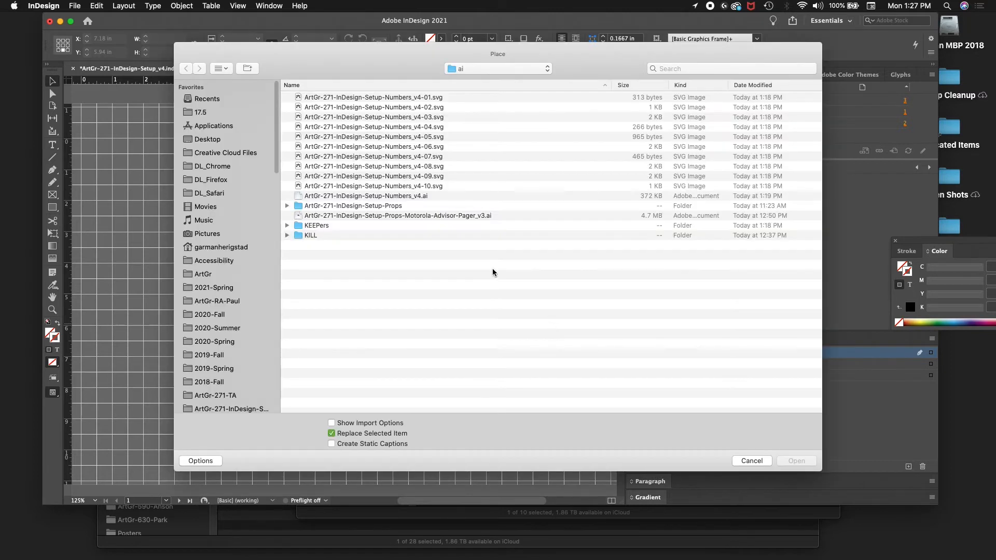
left_click(533, 70)
left_click(531, 77)
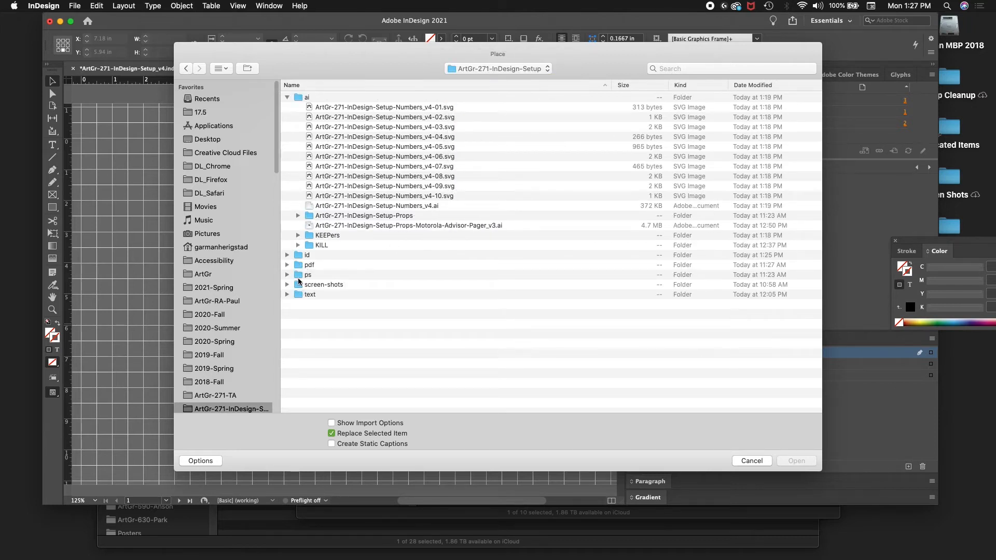
left_click(299, 276)
double_click(298, 278)
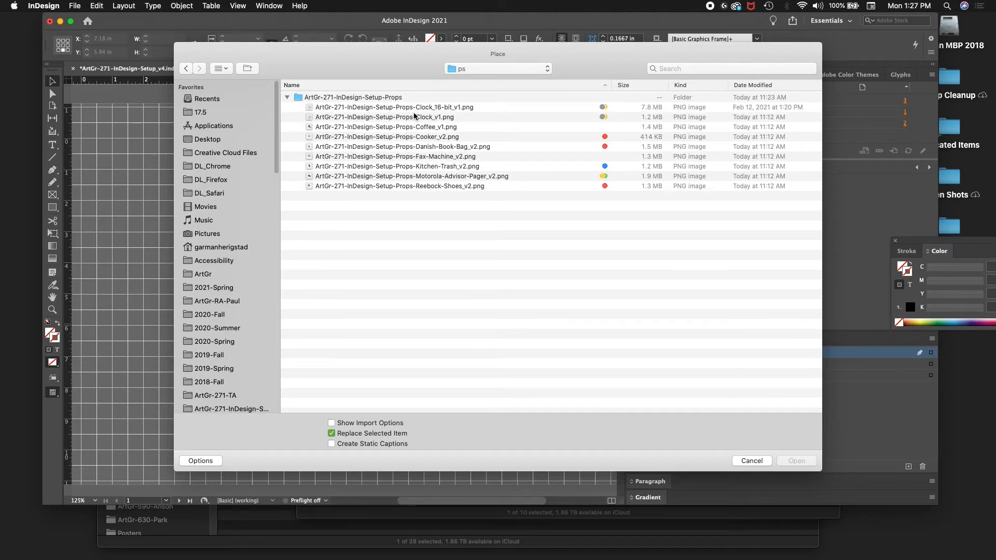
left_click(286, 98)
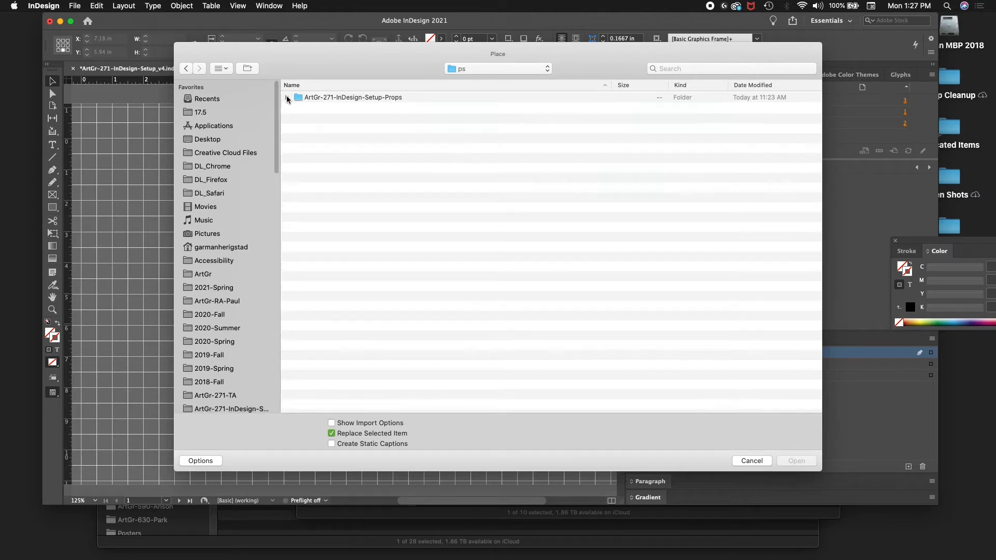
left_click(287, 98)
Step: Preview the clock and coffee prop images and select ArtGr-271-InDesign-Setup-Props-Coffee_v1.png
left_click(355, 110)
key("Down")
key("space")
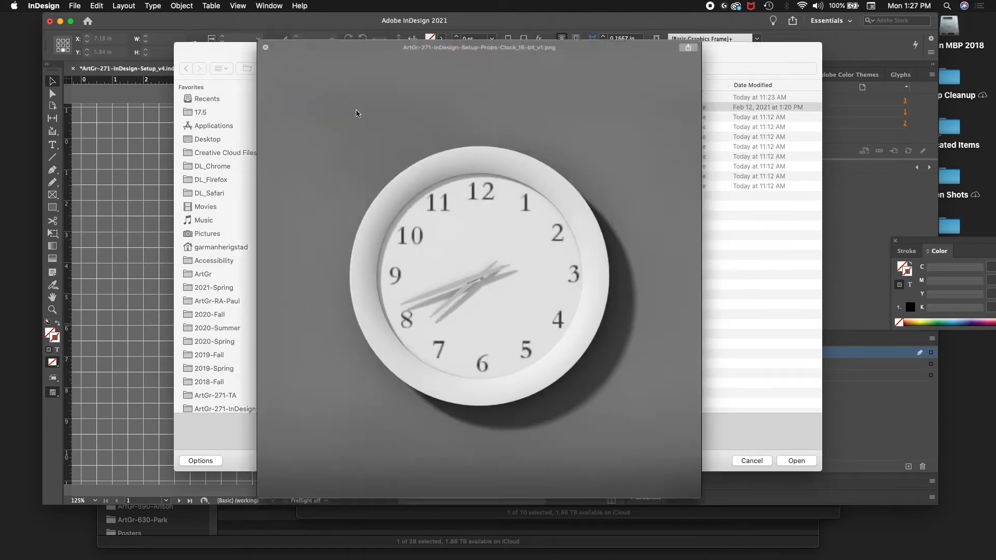
key("Down")
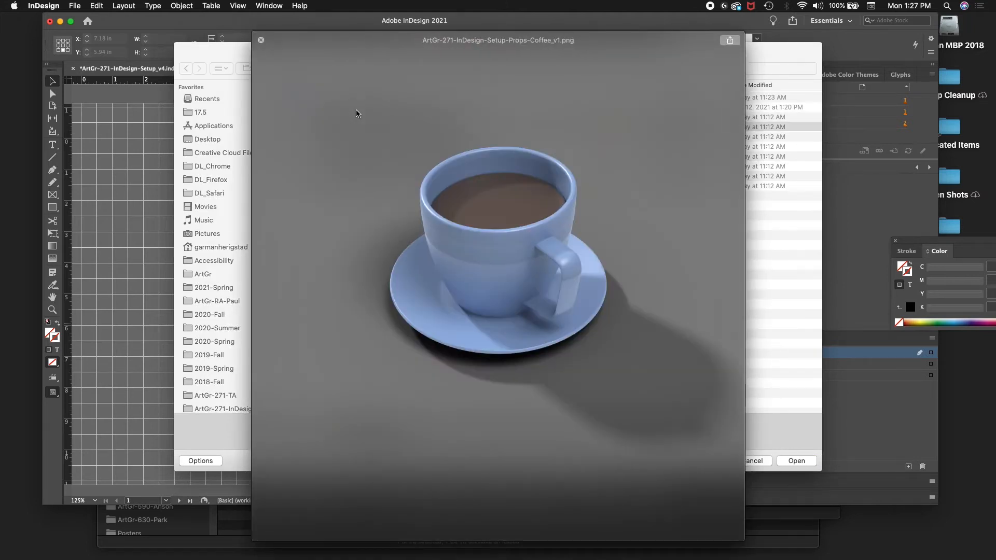
key("Up")
key("Down")
key("space")
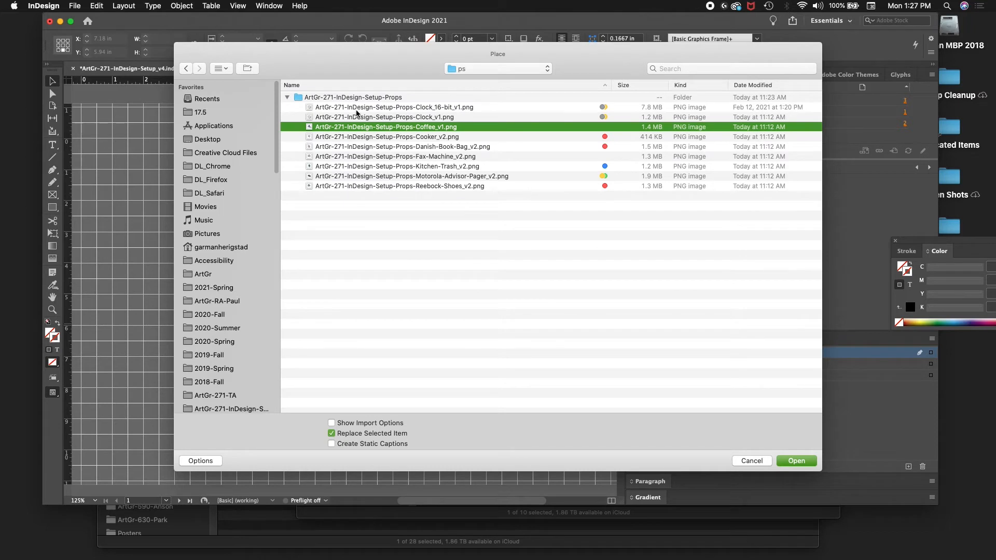
Step: Place the coffee image on page 1 below the numeral, in a frame about 5.6 in square
key("Return")
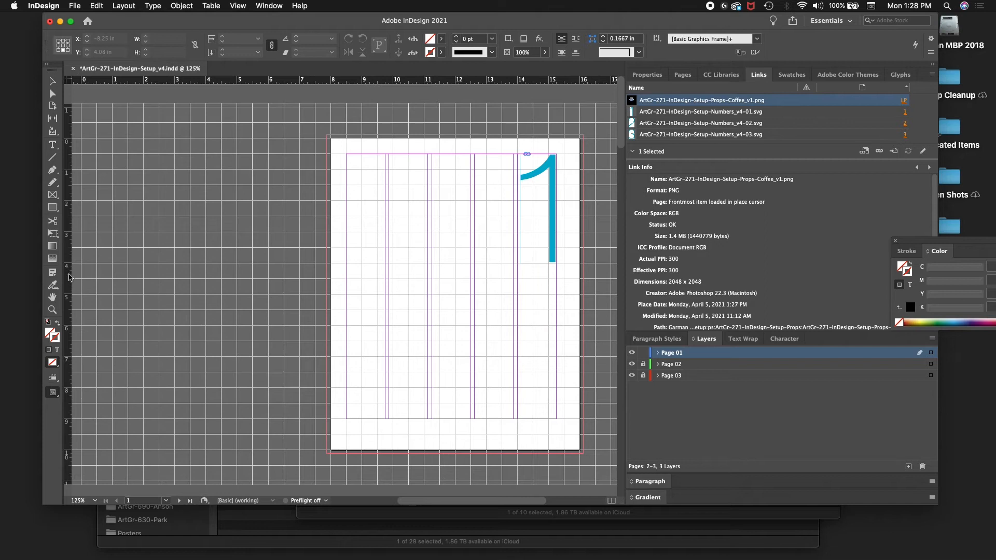
left_click(85, 342)
left_click_drag(85, 341, 494, 435)
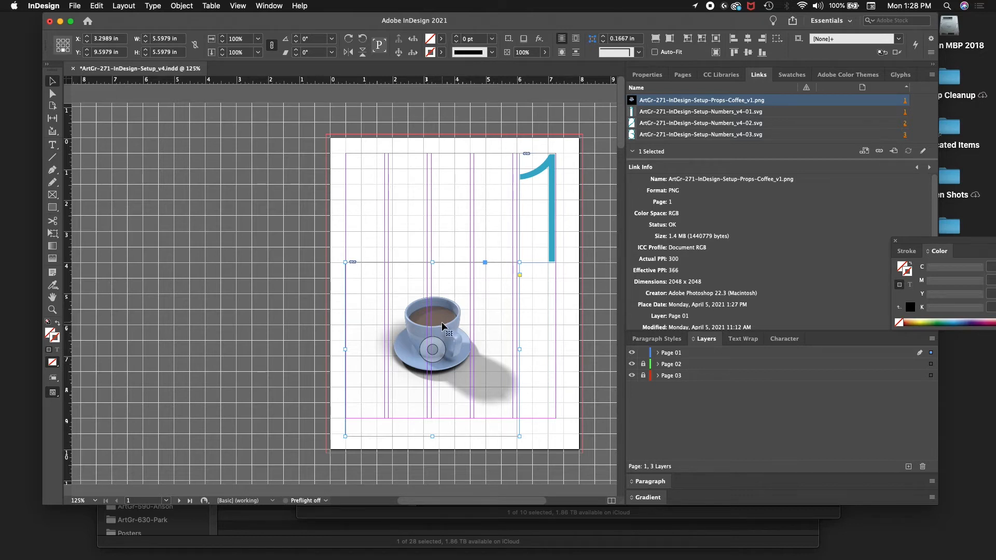
Step: Nudge the coffee image in large increments to the page's lower-left corner, with its center at about X 1.77 in, Y 11.13 in
key("shift+Left")
key("shift+Left")
key("shift+Left")
key("shift+Left")
key("shift+Left")
key("shift+Left")
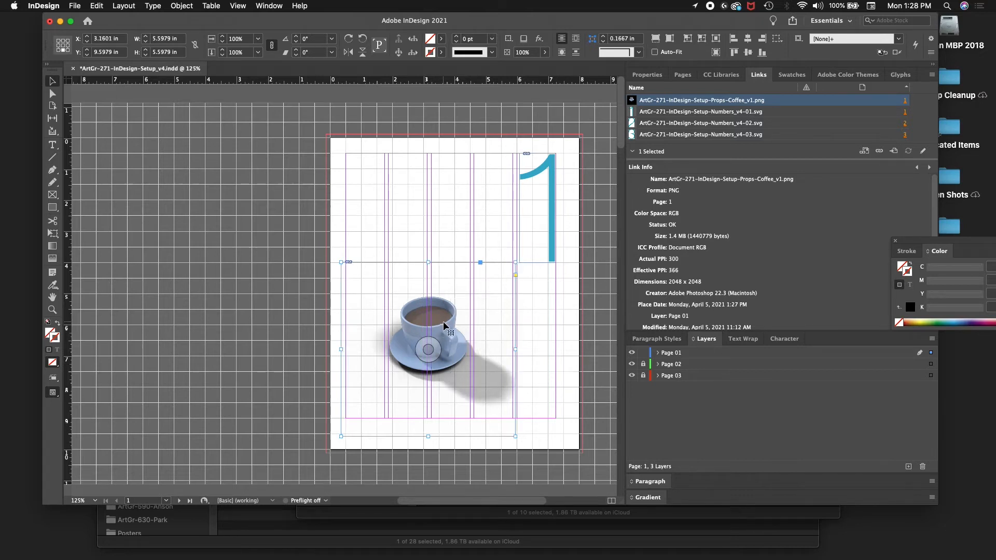
key("shift+Down")
key("shift+Down")
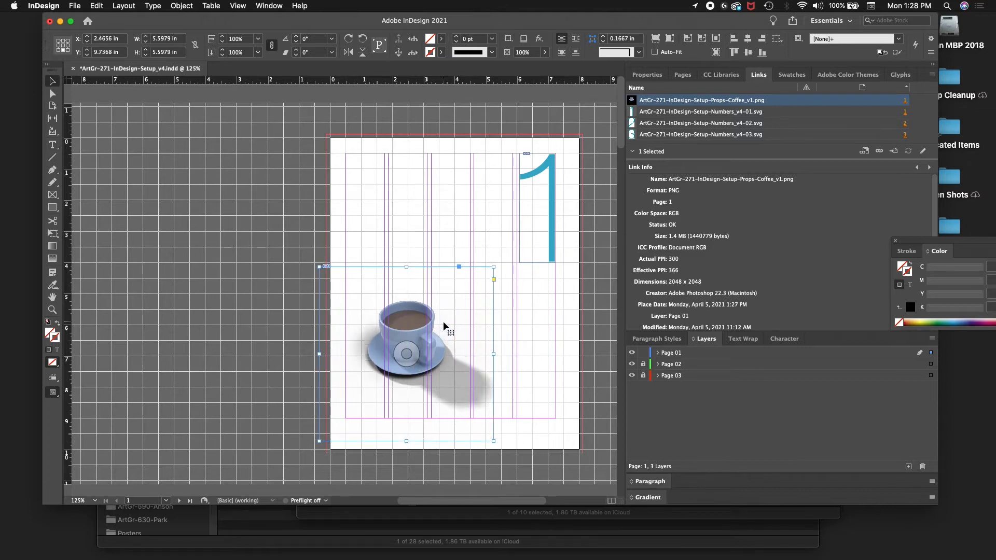
key("shift+Left")
key("shift+Left")
key("shift+Down")
key("shift+Down")
key("shift+Left")
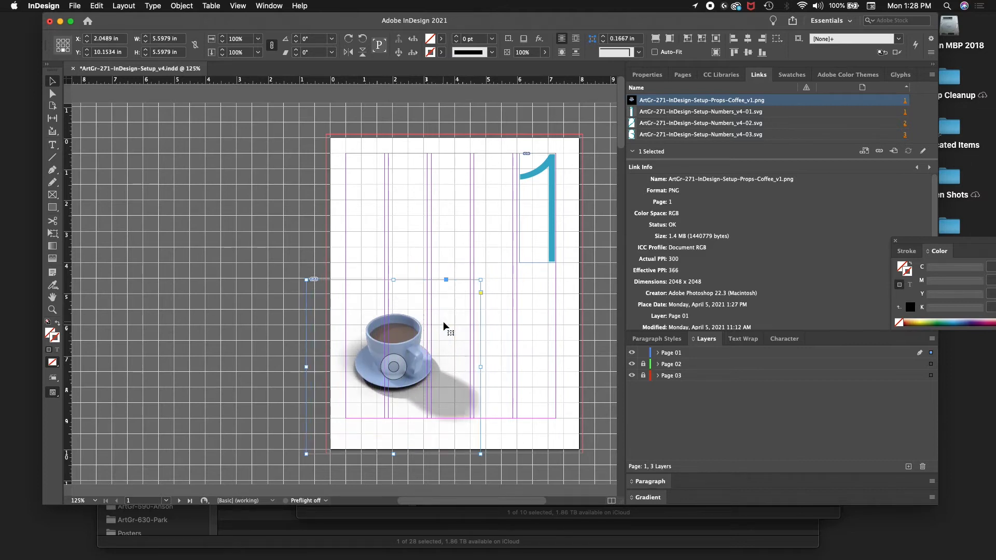
key("shift+Down")
key("shift+Left")
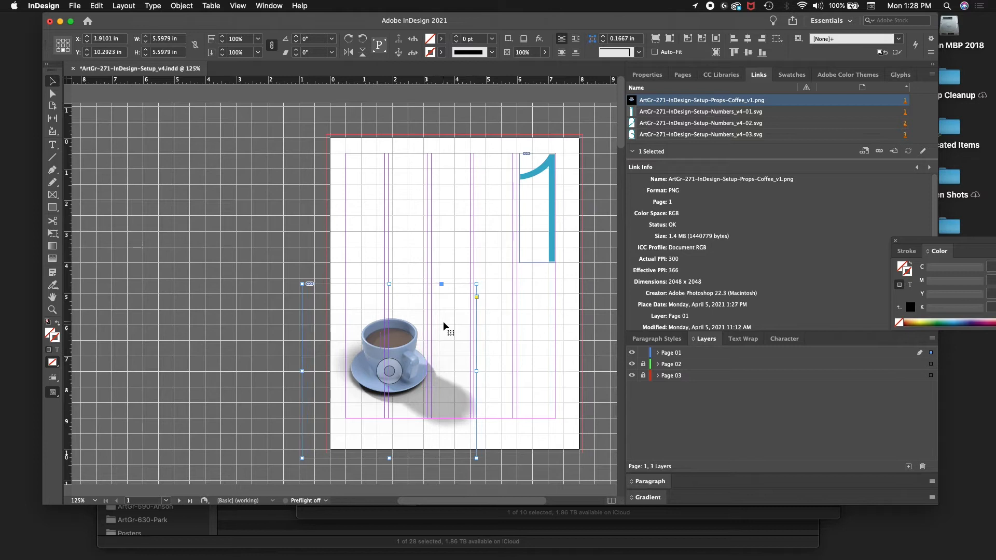
key("shift+Left")
key("shift+Down")
key("shift+Down")
key("shift+Down")
key("shift+Down")
key("shift+Down")
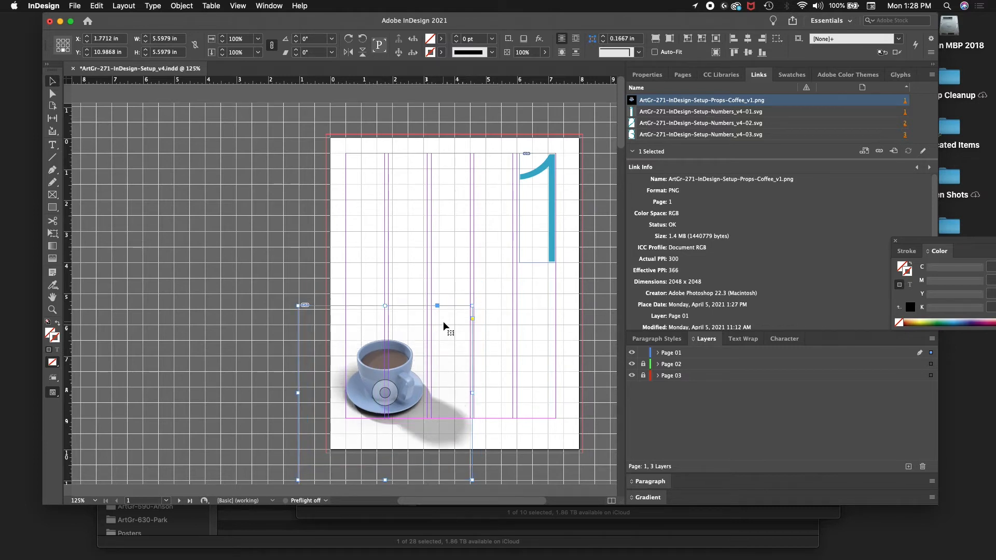
key("shift+Down")
Step: Fine-tune the coffee image horizontally to X 1.7434 in so the saucer meets the left margin guide
key("Right")
key("Right")
key("Right")
key("Right")
key("Right")
key("Right")
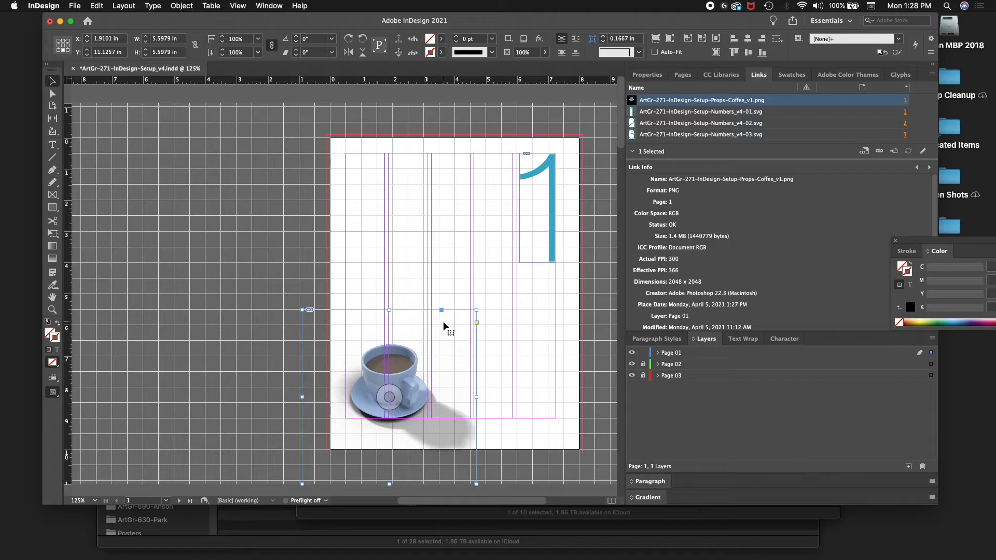
key("Left")
key("Left")
key("Left")
key("Left")
key("Left")
key("Left")
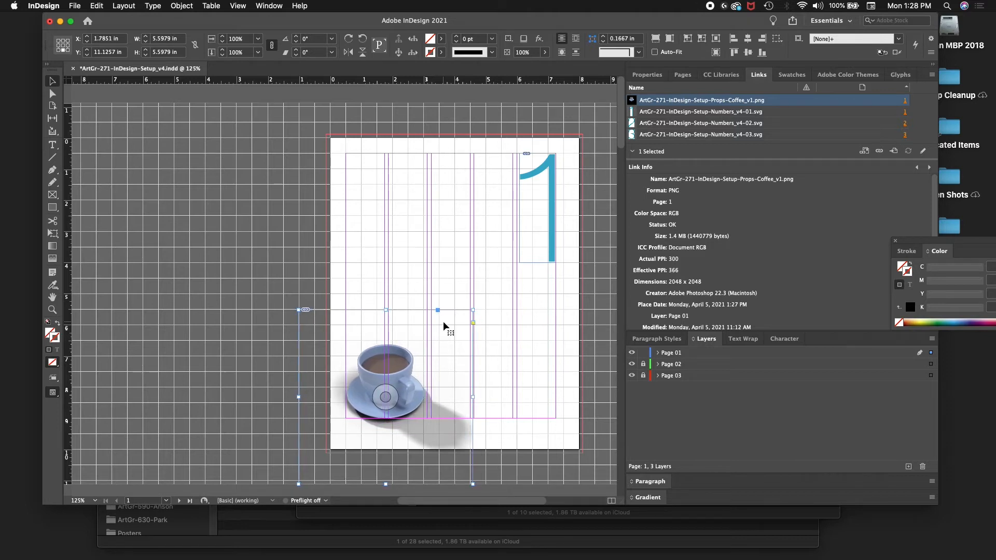
key("Left")
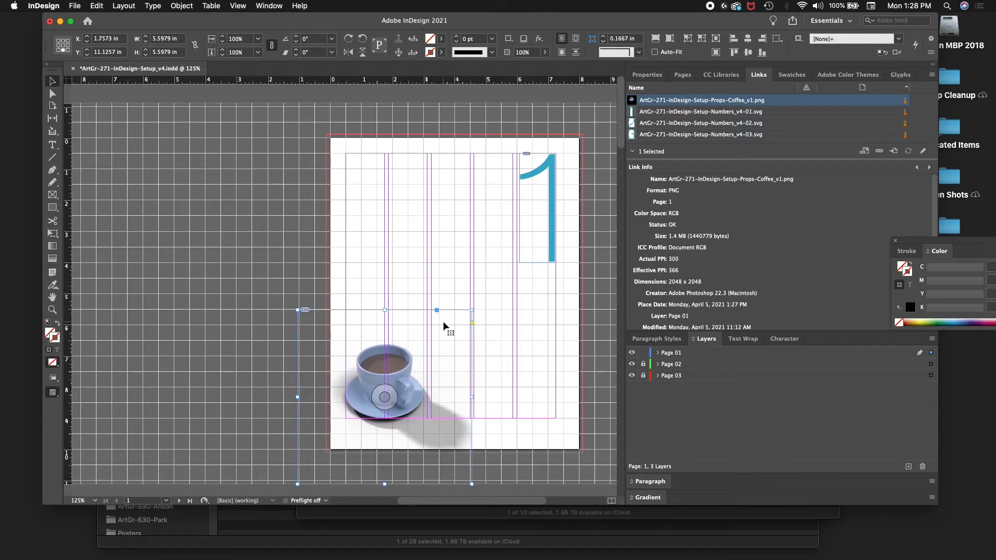
key("Left")
Step: Nudge the coffee image slightly left and down to X 1.6878 in, Y 11.1951 in, so the saucer slightly overhangs the margin guides
key("super+equal")
key("super+equal")
key("super+equal")
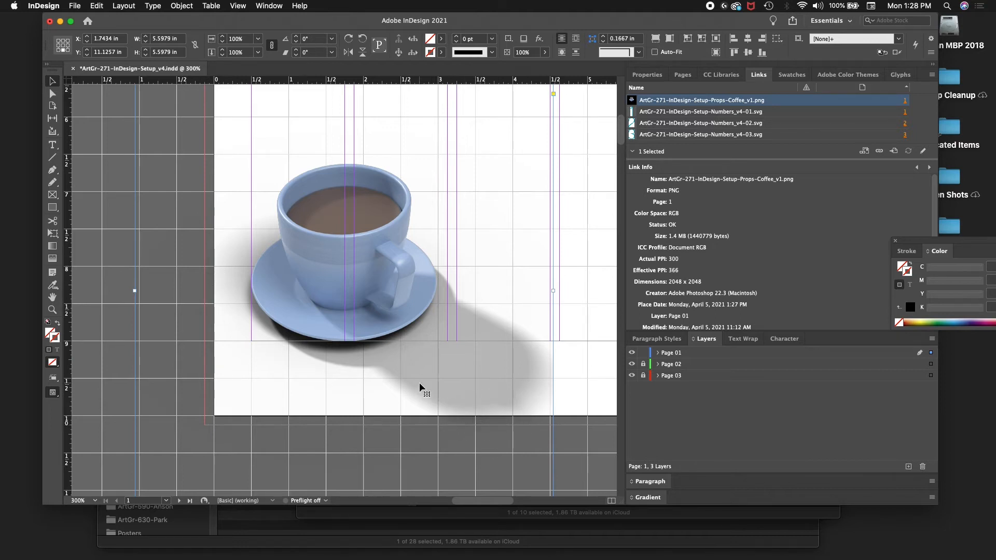
key("Down")
key("Down")
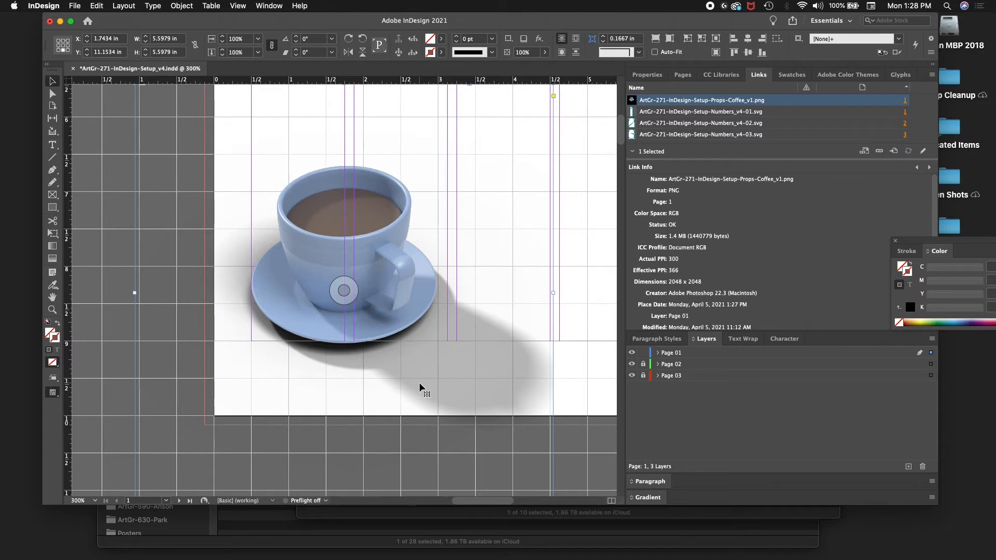
key("Left")
key("Down")
key("Left")
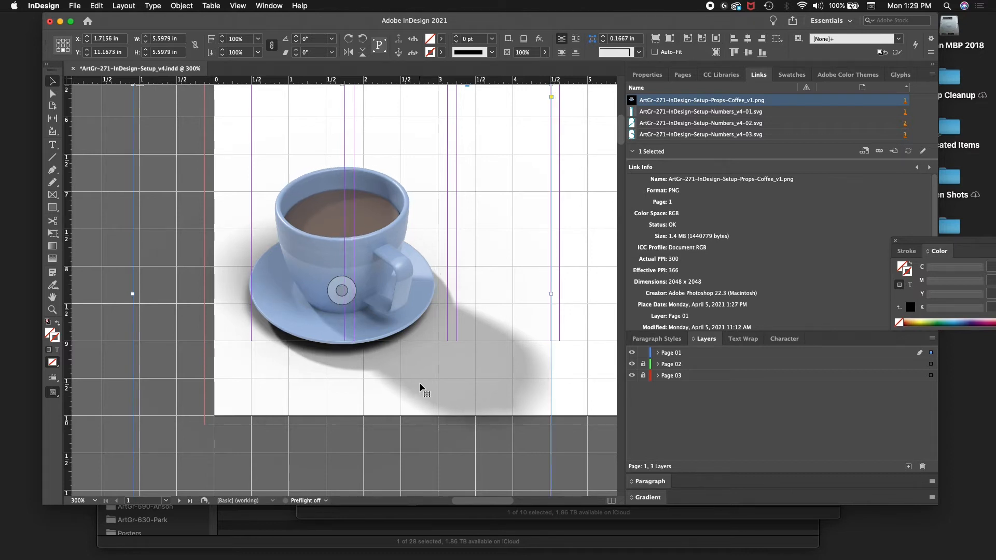
key("Left")
key("Down")
key("Down")
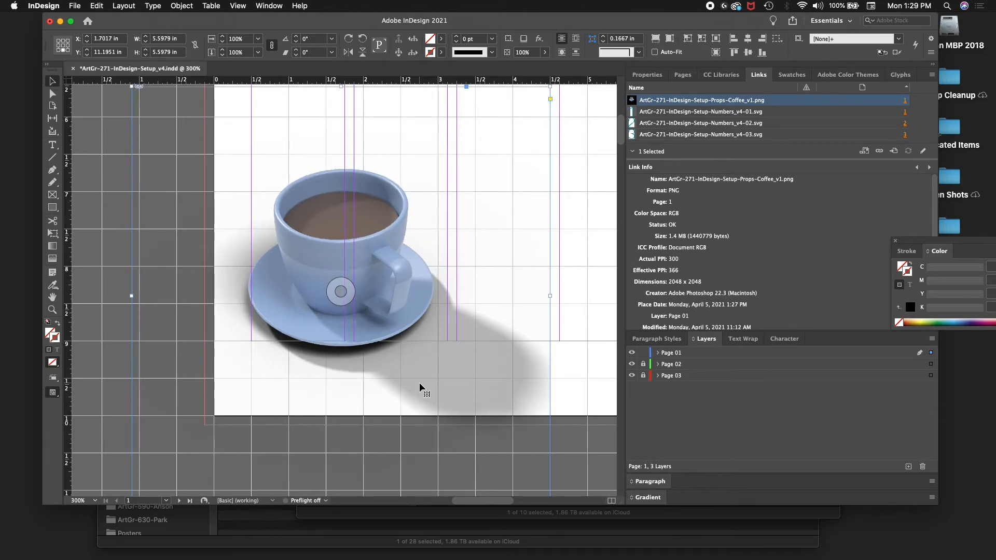
key("Left")
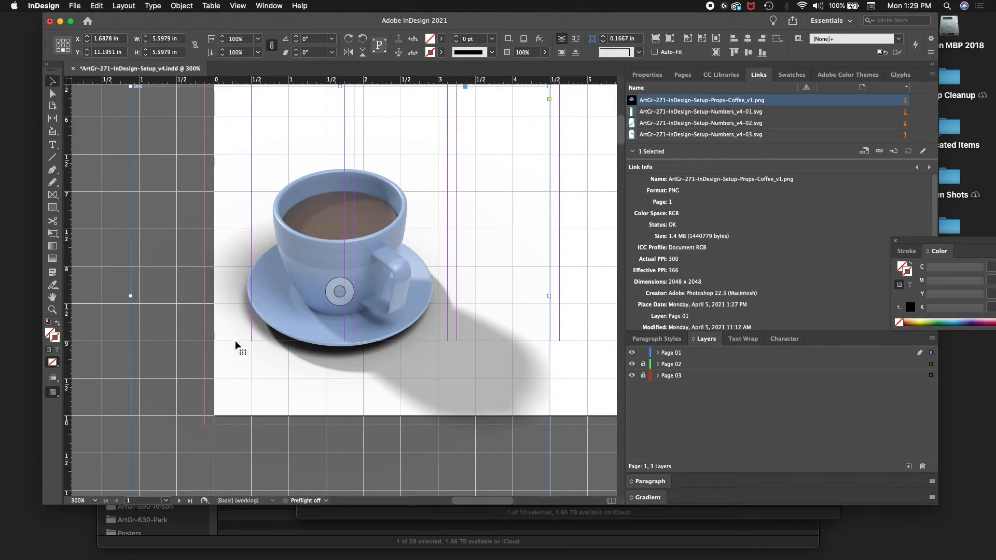
Step: Lock the Page 01 layer and expand it to check its coffee image and numeral items
key("super+1")
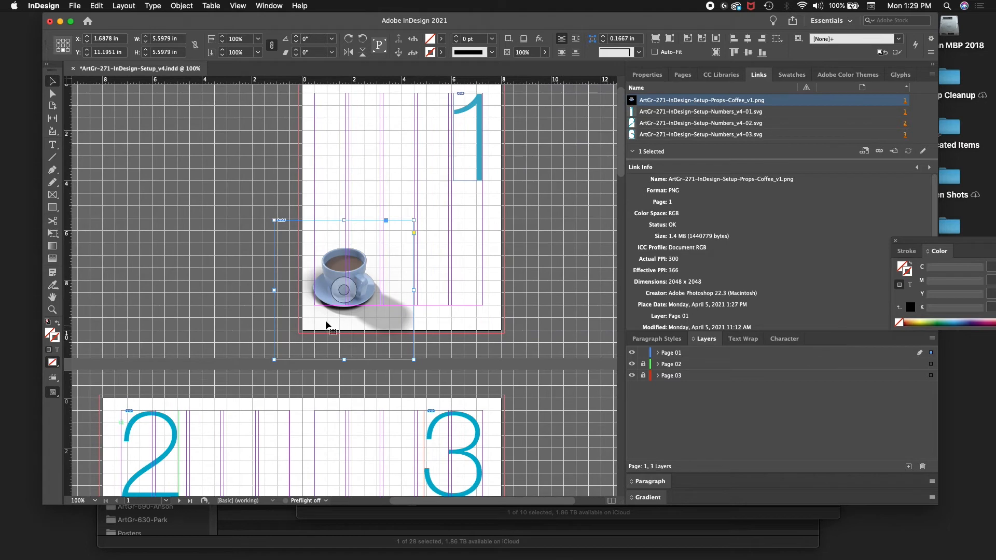
left_click(644, 352)
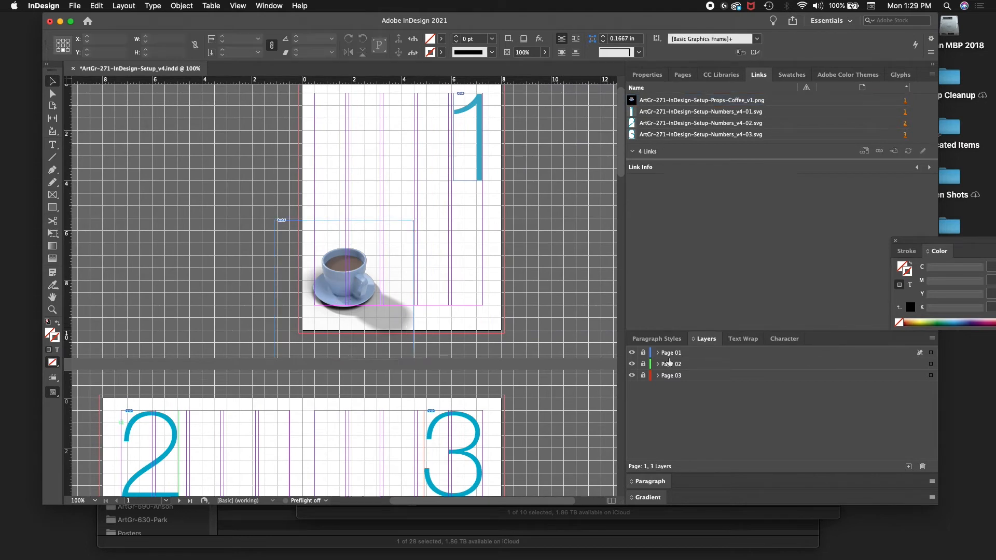
left_click(657, 352)
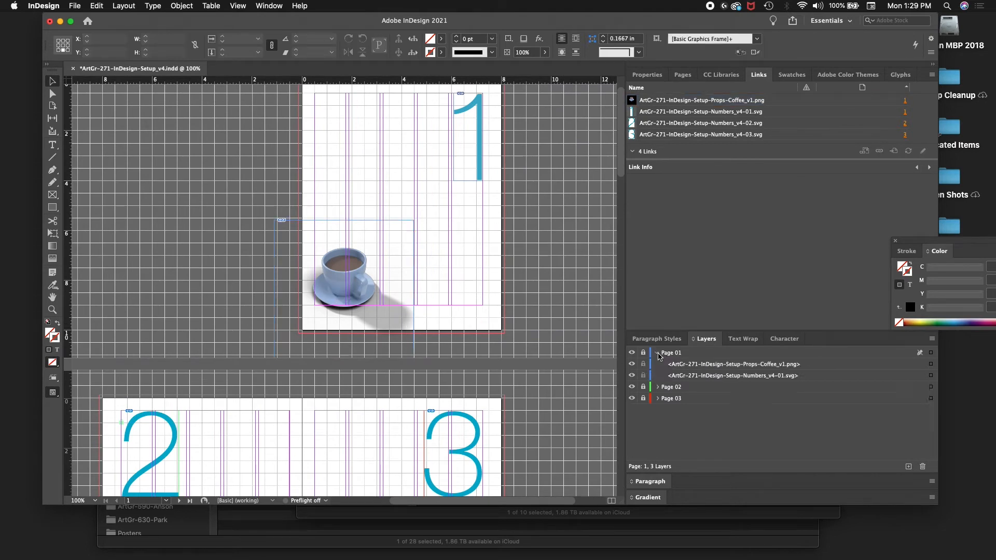
left_click(733, 366)
left_click(714, 376)
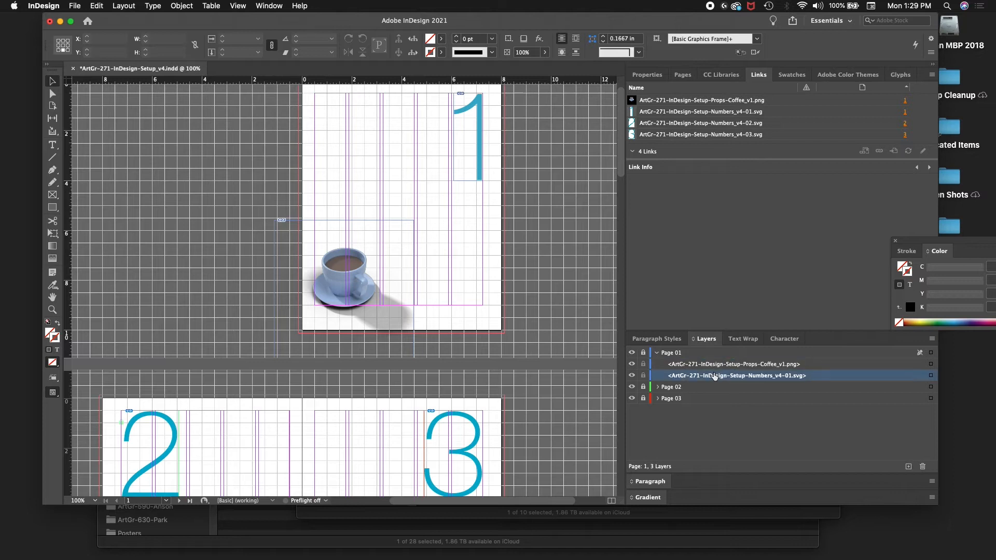
Step: Unlock the Page 02 layer, go to page 2 and keep Page 02 as the active layer
left_click(644, 387)
left_click(665, 388)
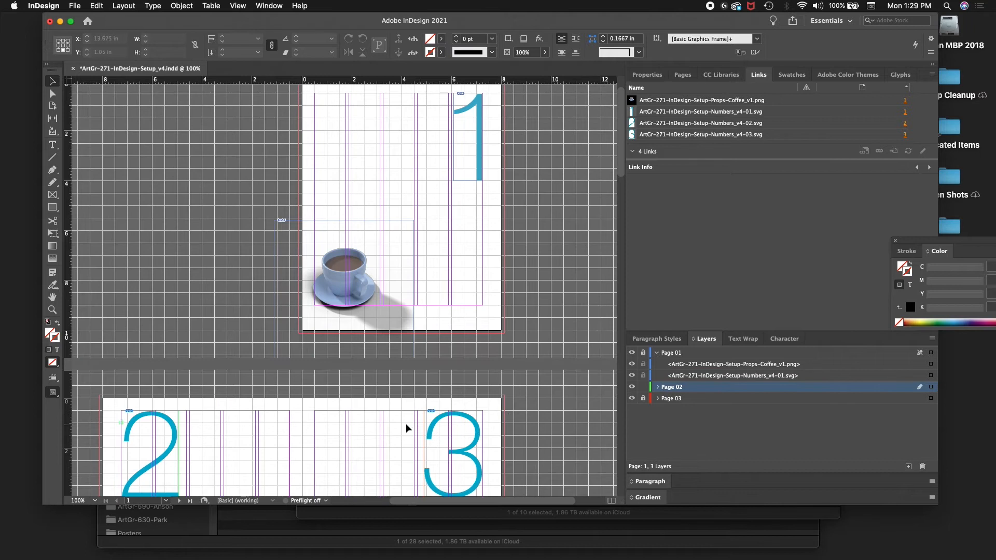
scroll(406, 423, "down", 5)
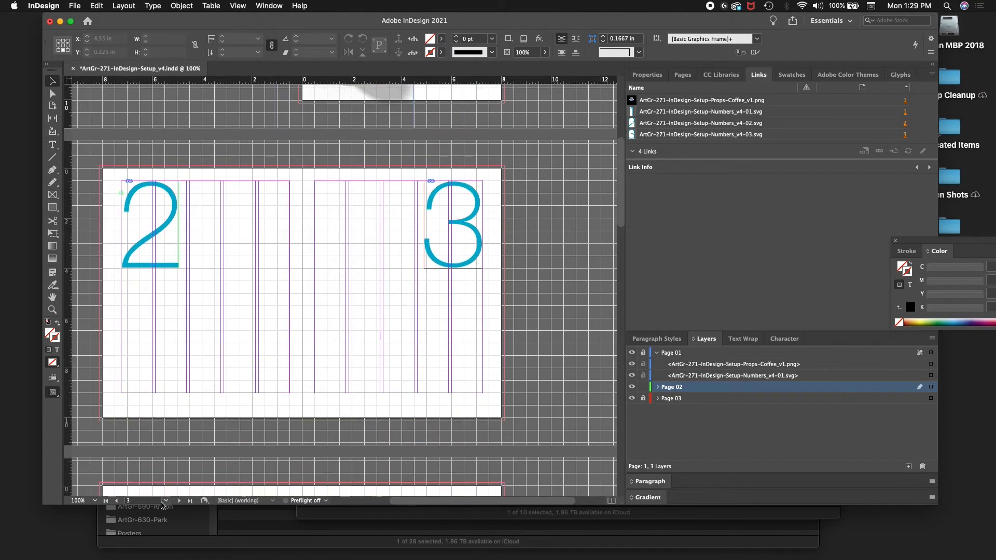
left_click(117, 501)
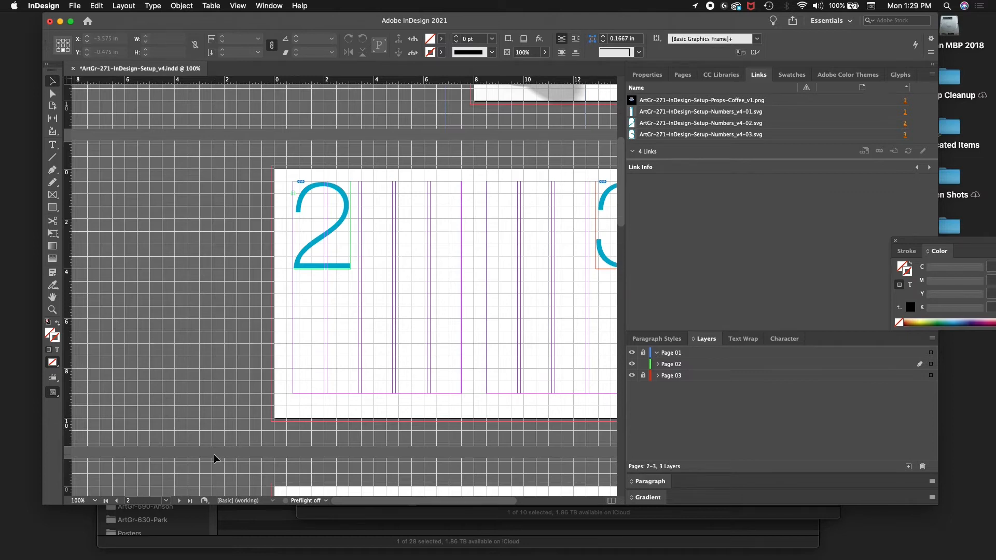
key("super+equal")
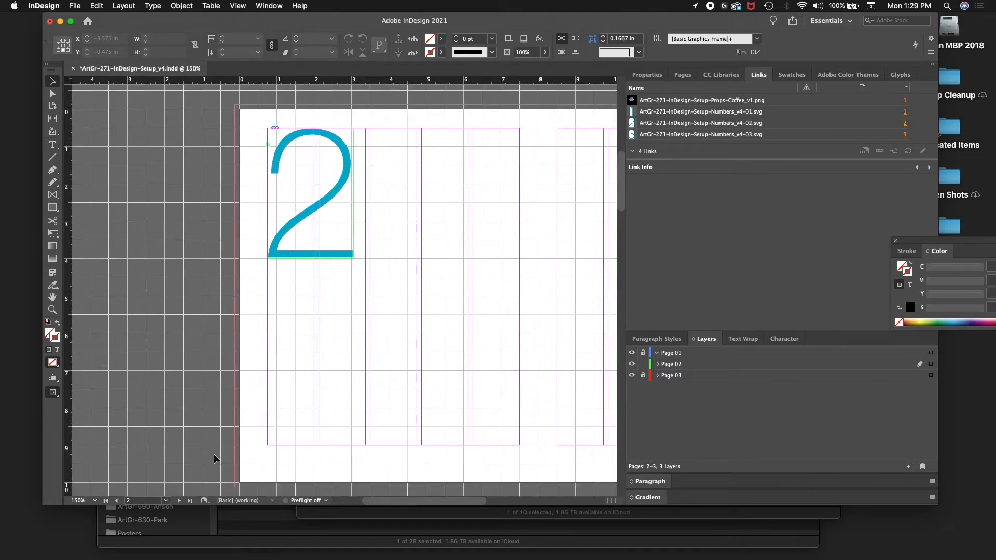
left_click(706, 366)
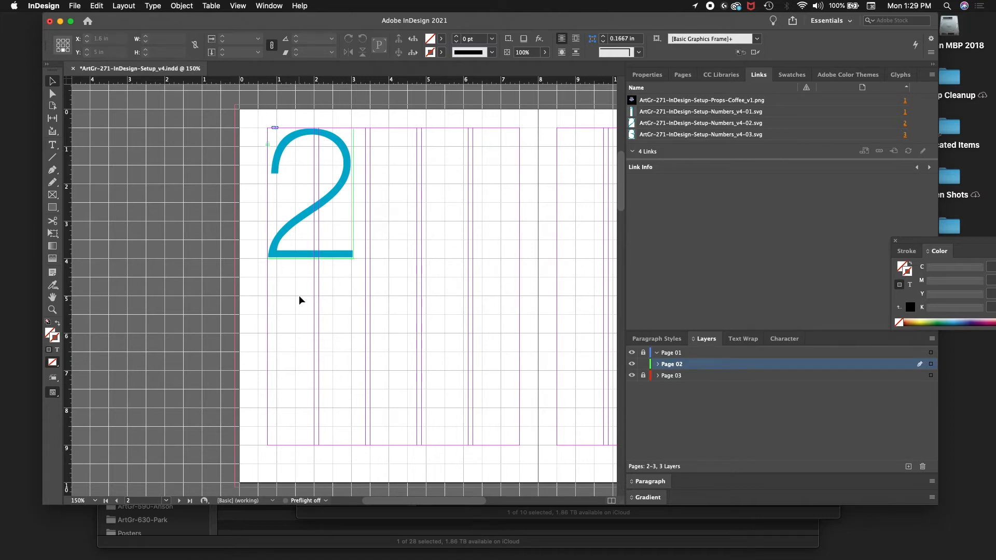
Step: Start placing a file and browse up to the ArtGr-271-InDesign-Setup project folder
key("super+d")
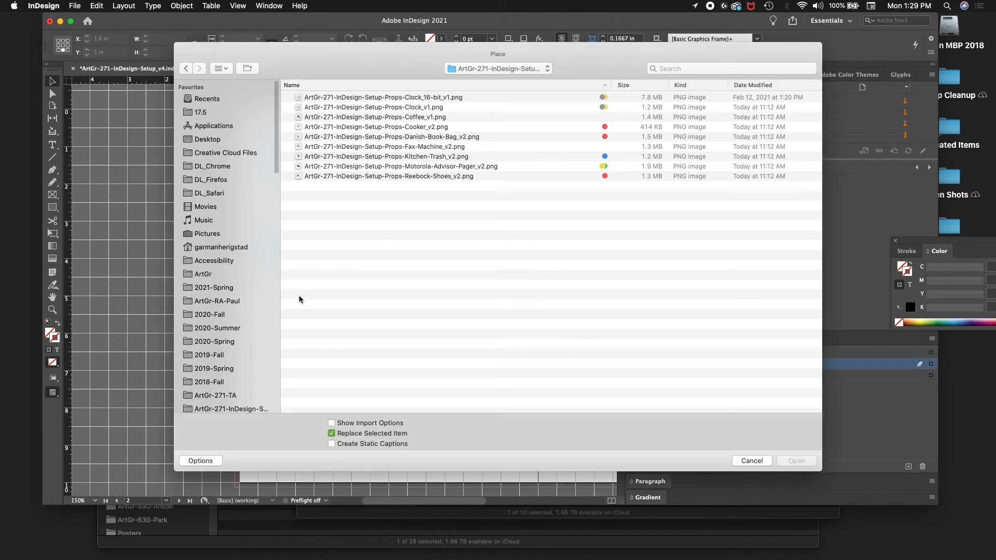
left_click(513, 69)
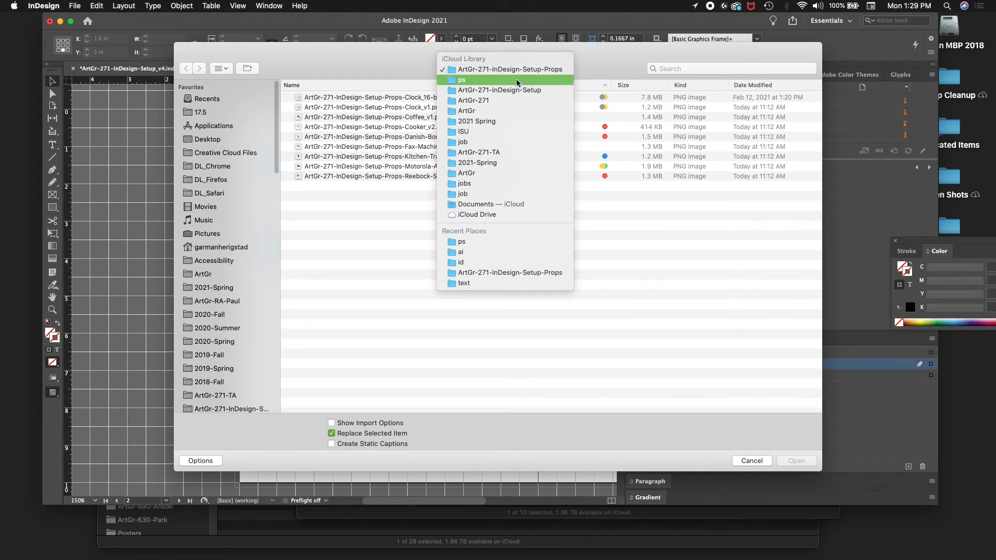
left_click(515, 80)
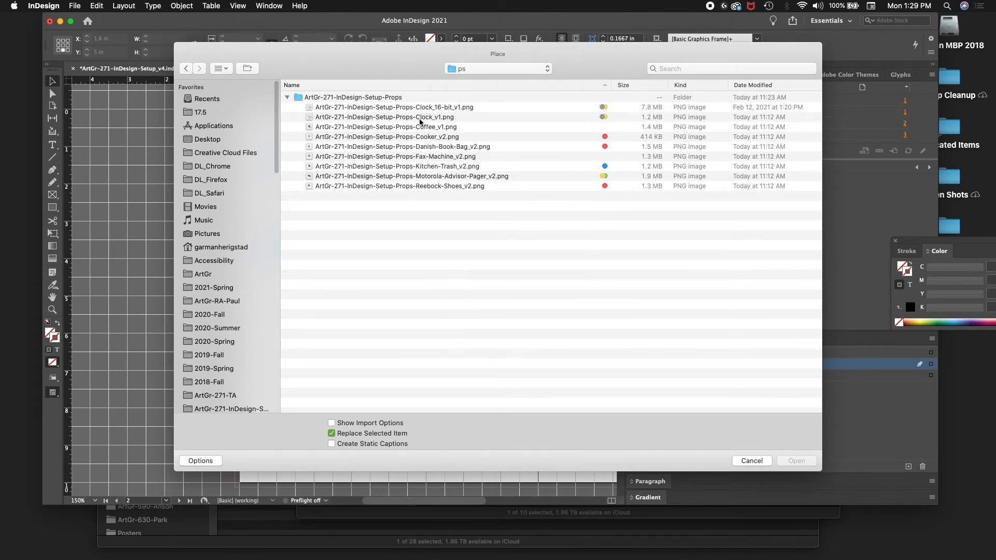
left_click(476, 69)
left_click(477, 81)
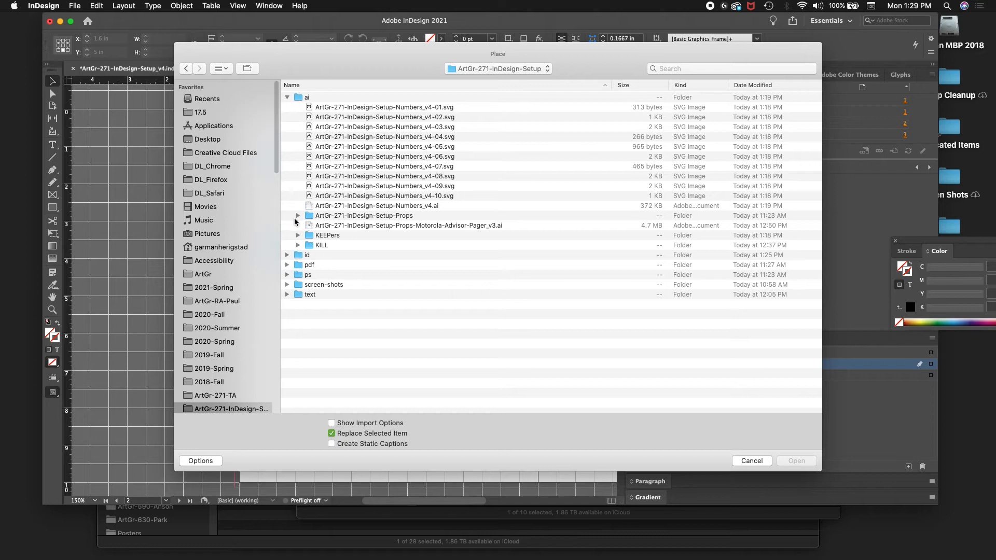
Step: Preview ArtGr-271-InDesign-Setup-Props-Coffee_v2.ai from the ai folder's props subfolder and load it for placement
left_click(296, 217)
left_click(365, 229)
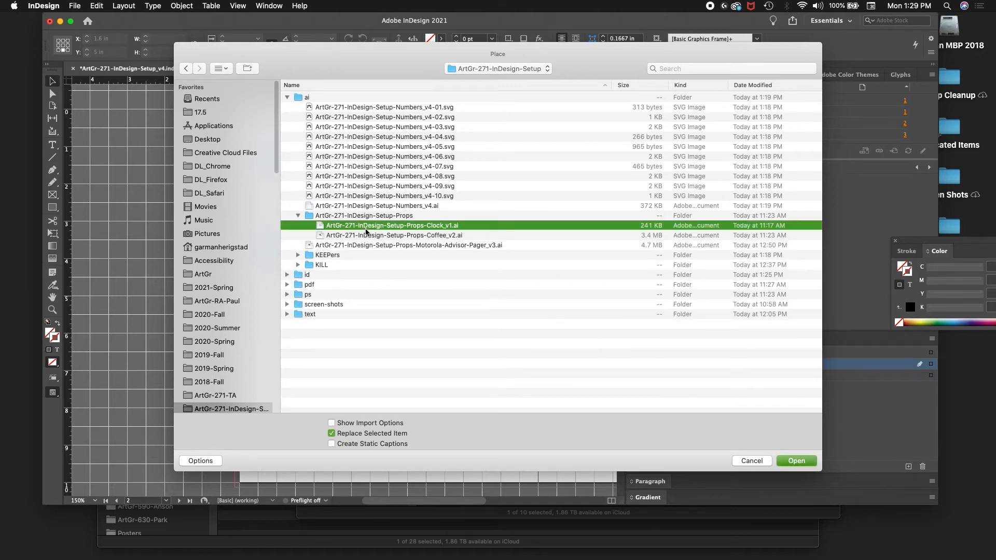
left_click(374, 237)
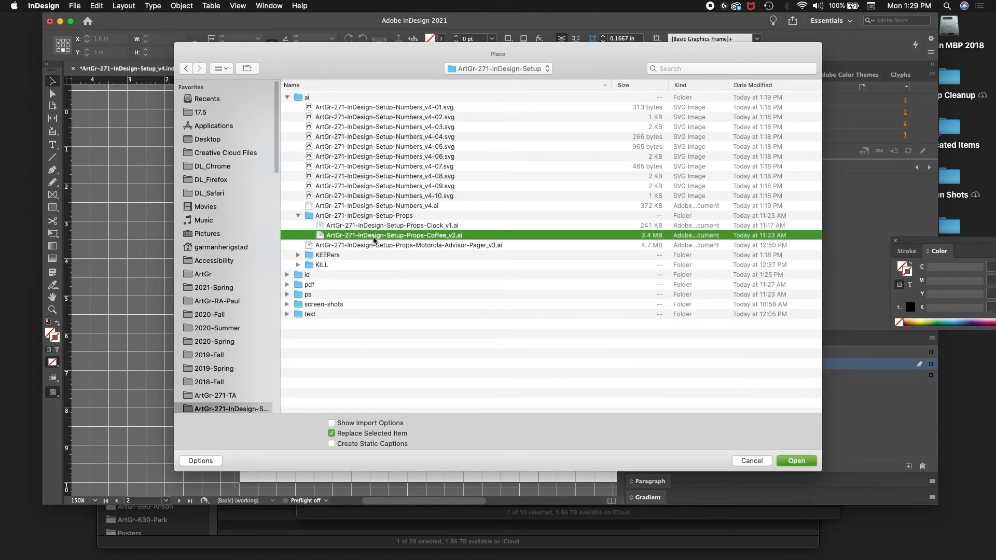
key("space")
key("space")
key("space")
key("space")
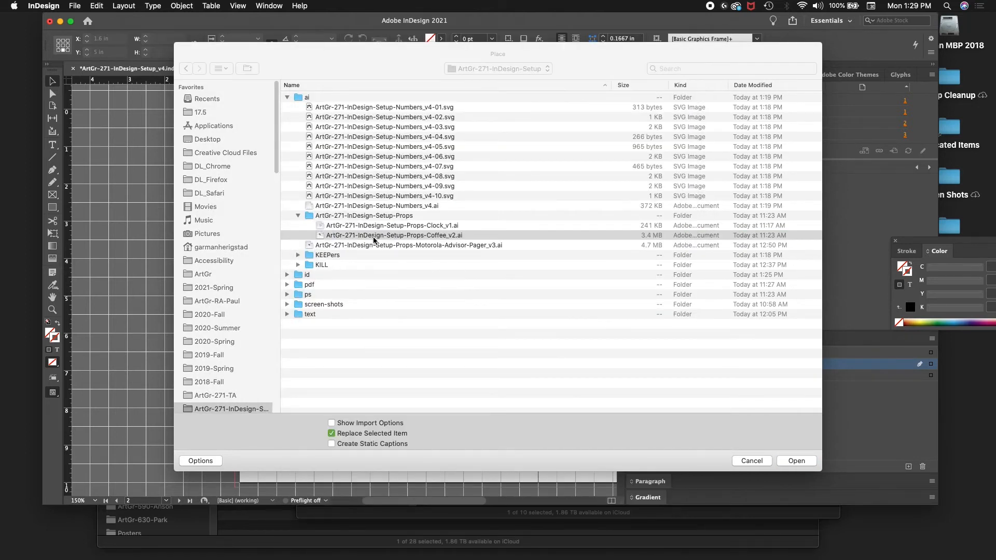
double_click(372, 237)
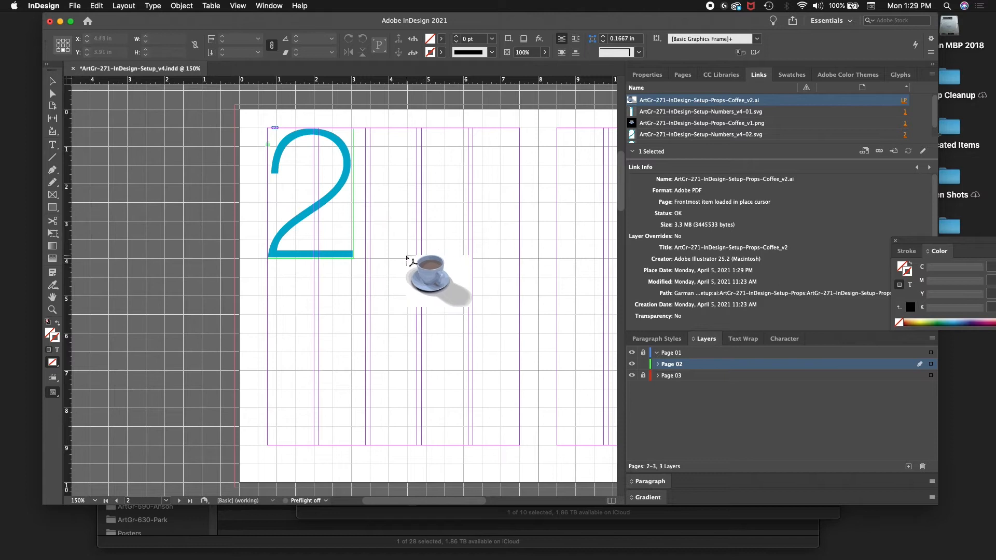
Step: Place the coffee illustration across the lower part of pages 2 and 3 at about 7.47 in wide by 5.86 in high
left_click_drag(401, 260, 570, 476)
scroll(529, 423, "down", 3)
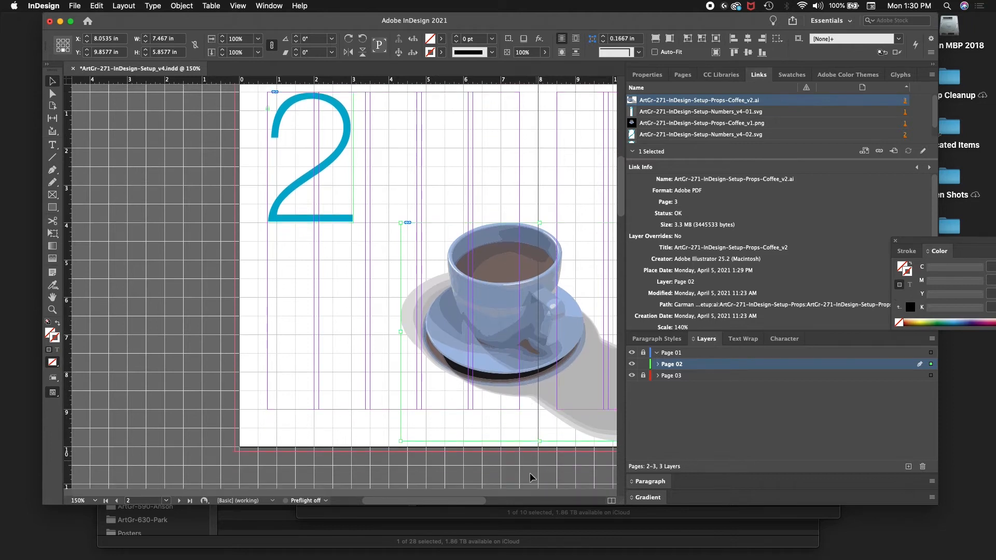
left_click_drag(475, 502, 489, 502)
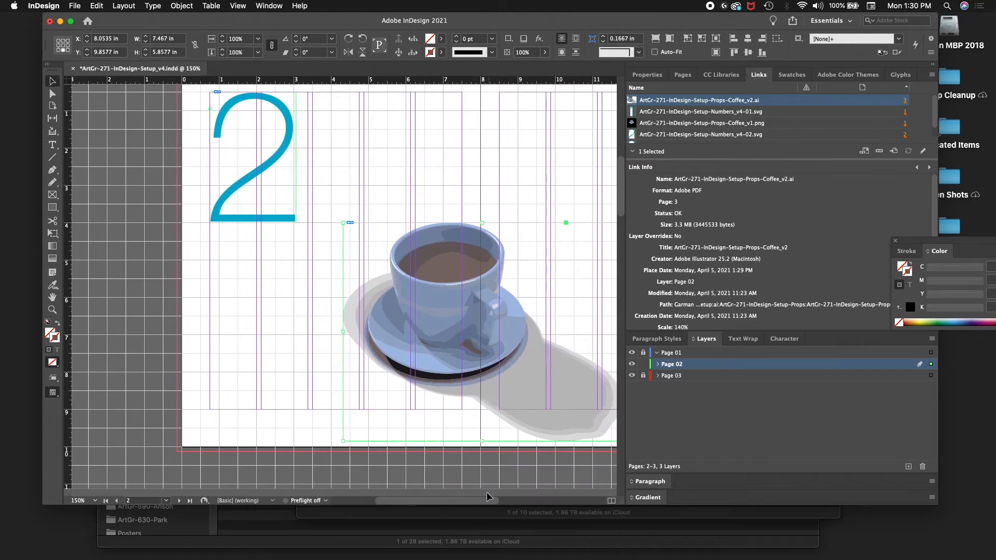
mouse_move(482, 500)
left_mouse_down()
mouse_move(506, 500)
mouse_move(498, 498)
left_mouse_up()
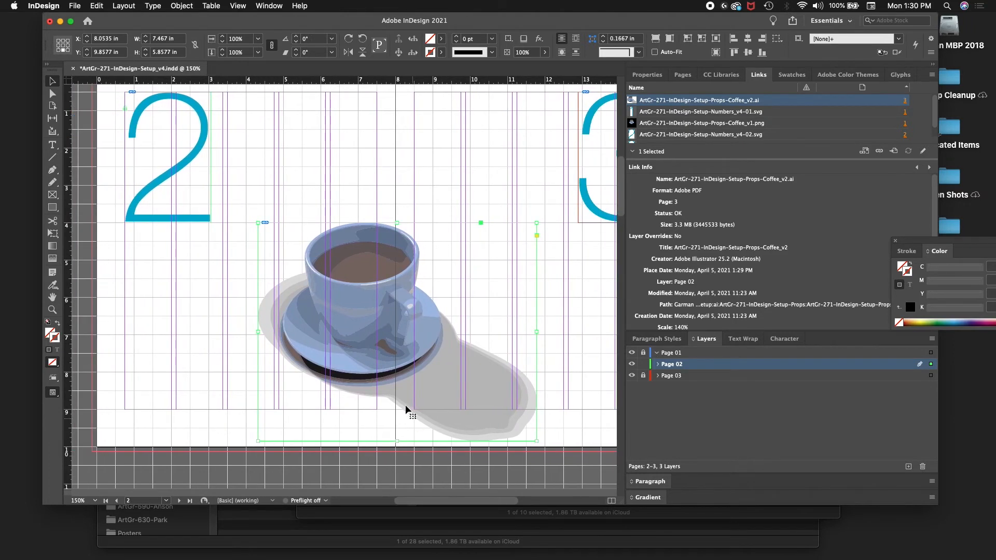
Step: Move the coffee illustration left and down to X 6.5257 in, Y 10.4132 in
key("shift+Left")
key("shift+Left")
key("shift+Left")
key("shift+Left")
key("shift+Left")
key("shift+Left")
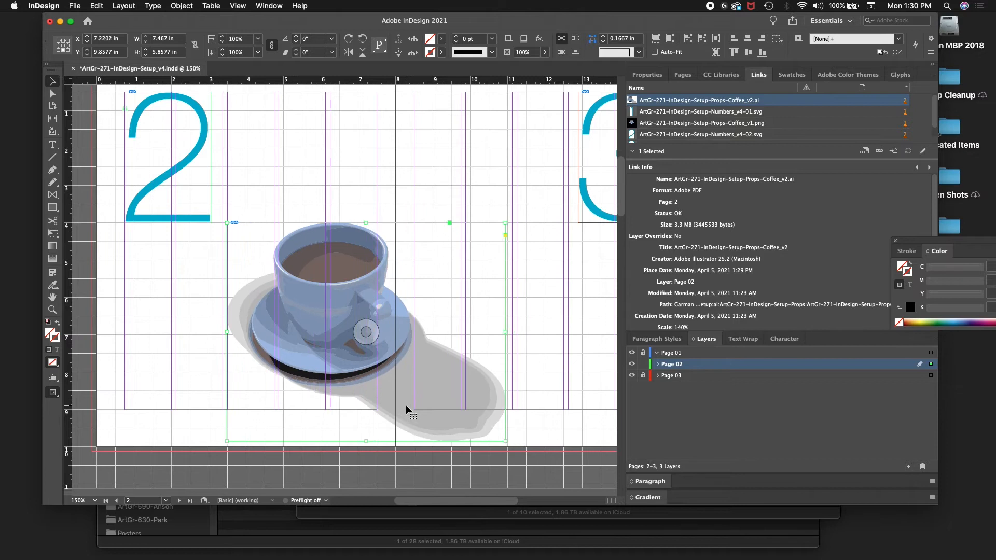
key("shift+Down")
key("shift+Down")
key("shift+Down")
key("shift+Down")
key("shift+Left")
key("shift+Left")
key("shift+Left")
key("shift+Left")
key("shift+Left")
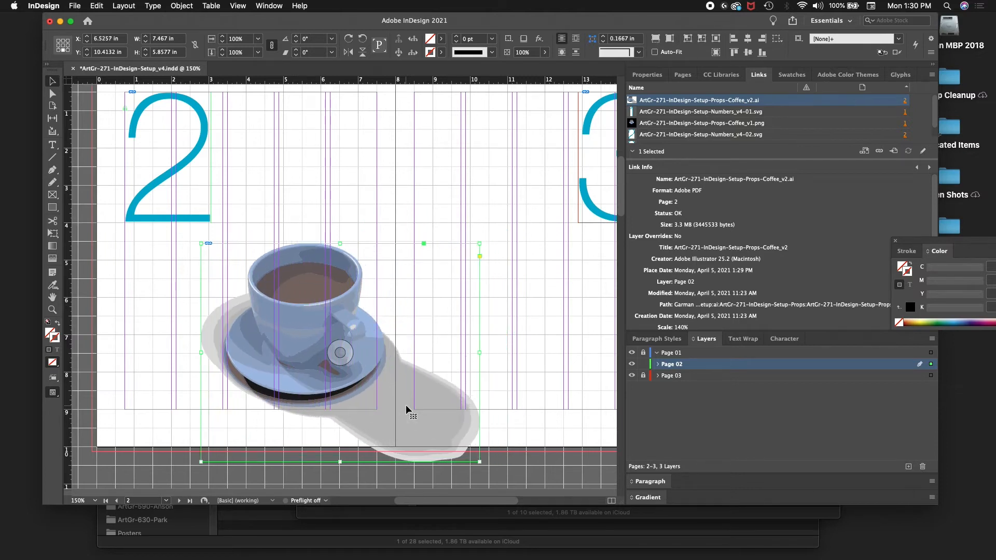
Step: Shift the coffee illustration further left, then bring it partway back to X 6.2479 in
key("shift+Left")
key("shift+Left")
key("shift+Left")
key("shift+Left")
key("shift+Left")
key("shift+Left")
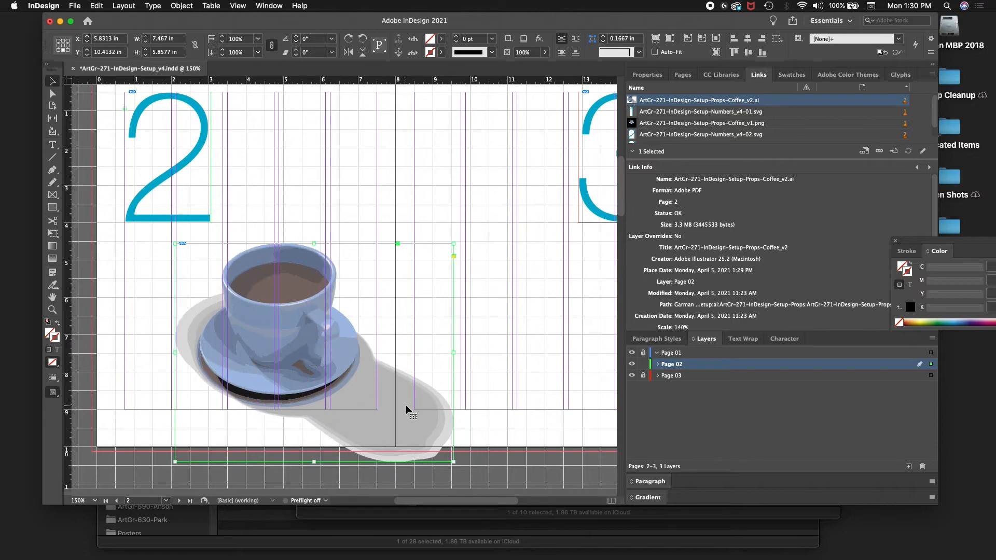
key("shift+Right")
key("shift+Right")
key("shift+Right")
key("shift+Right")
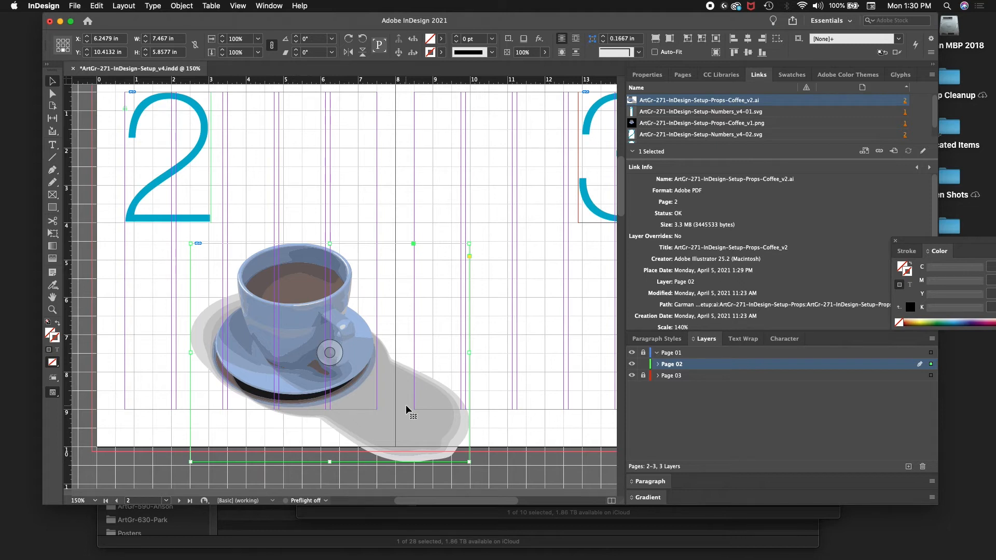
Step: Nudge the coffee illustration right and down to X 6.3591 in, Y 10.7605 in, with the saucer near page 2's margin corner
key("Right")
key("Right")
key("Right")
key("Right")
key("Right")
key("Right")
key("Right")
key("Right")
key("shift+Down")
key("shift+Down")
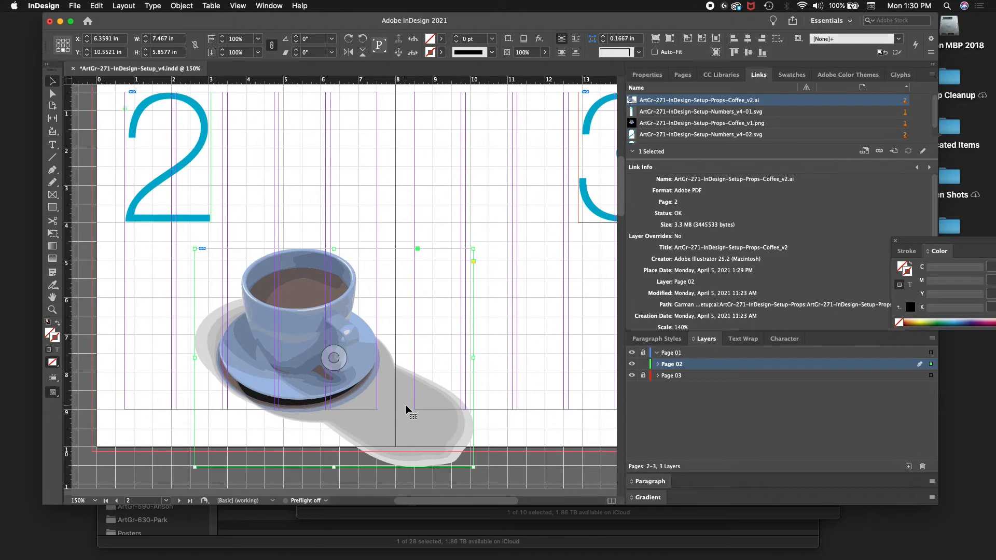
key("Down")
key("Down")
key("Down")
key("Down")
key("Down")
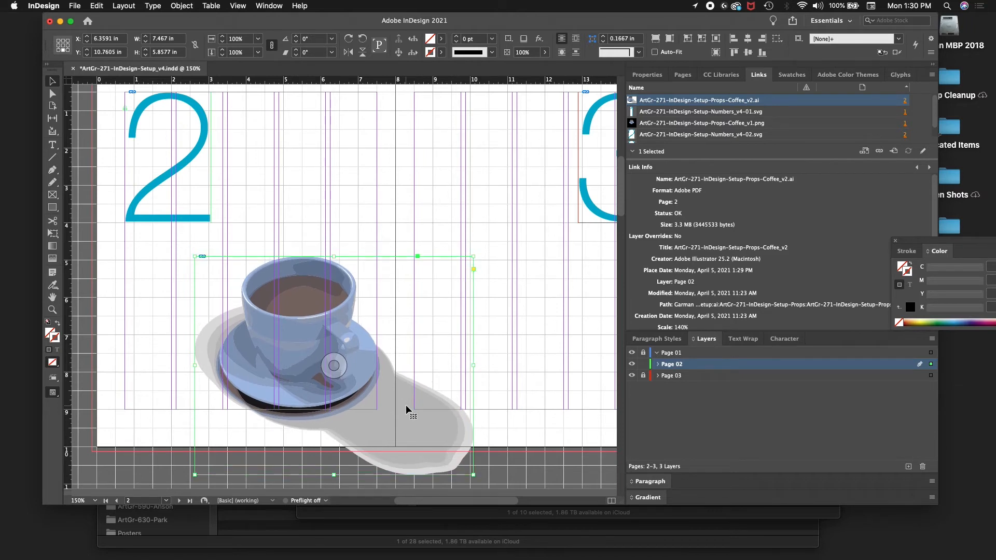
Step: Fine-tune the coffee illustration to X 6.4146 in, Y 10.8577 in so the saucer slightly overhangs page 2's right and bottom margin guides
key("Up")
key("Up")
key("Up")
key("Up")
key("Up")
key("shift+Down")
key("Down")
key("Down")
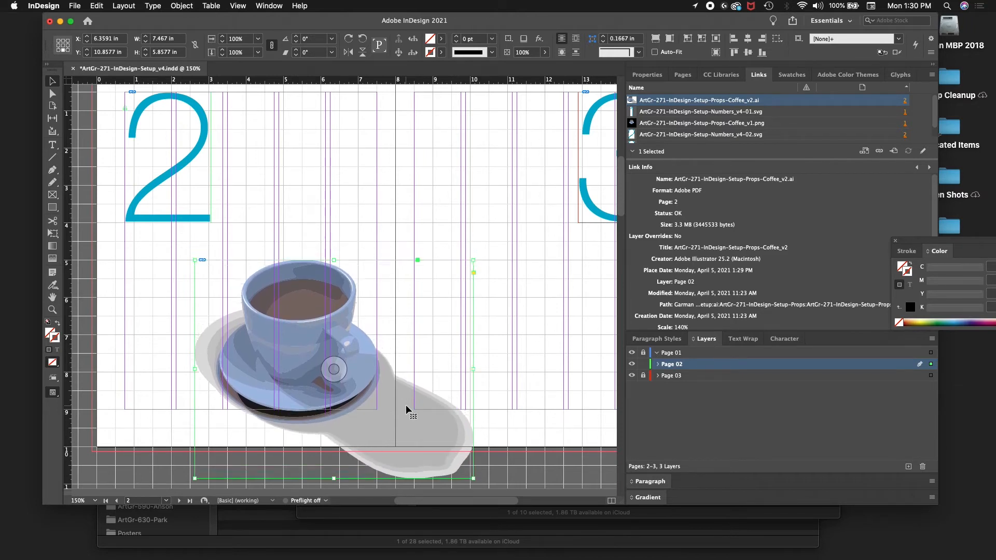
key("Right")
key("Right")
key("Right")
key("Right")
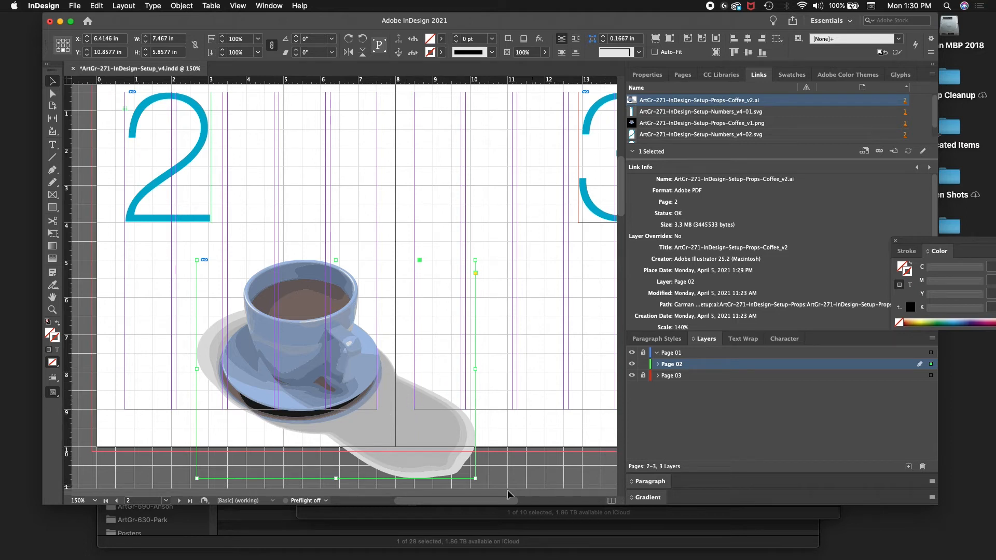
Step: Go to page 3, lock the Page 02 layer, and unlock, expand and activate the Page 03 layer
left_click(179, 501)
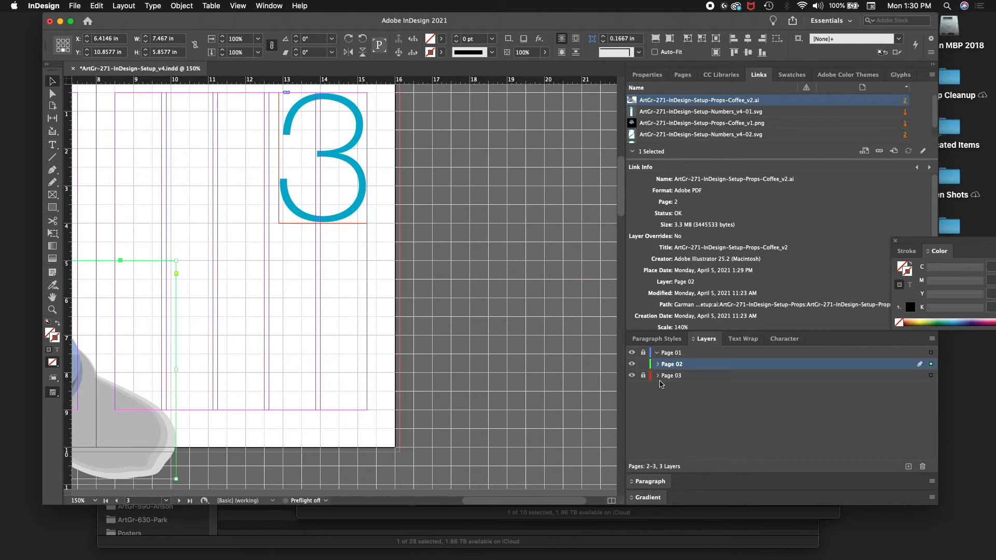
left_click(643, 363)
left_click(657, 376)
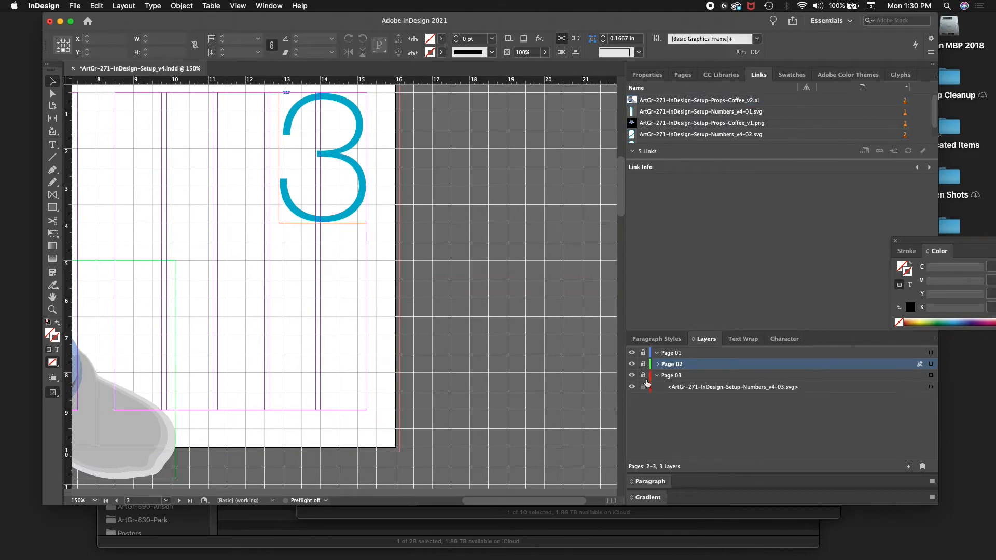
left_click(643, 375)
left_click(763, 377)
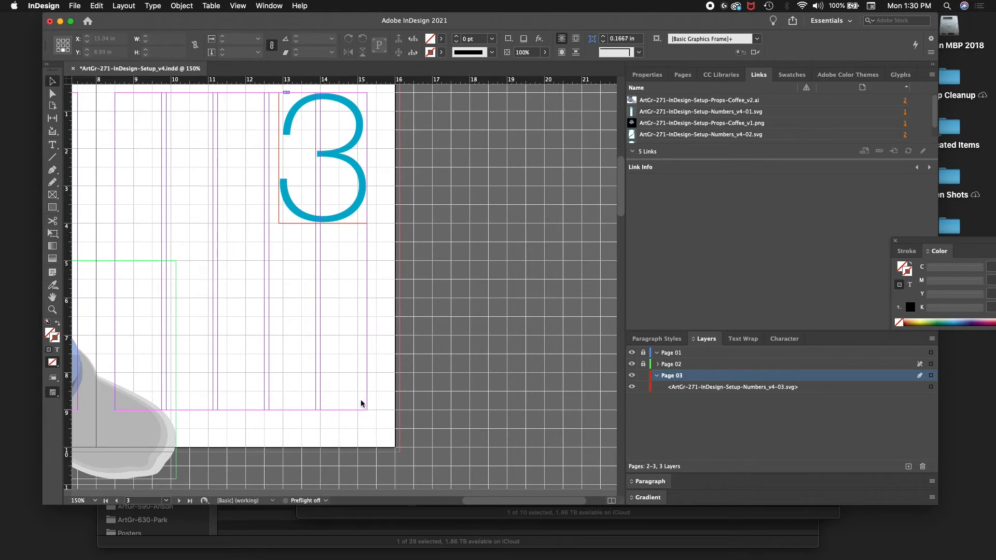
Step: Place ArtGr-271-InDesign-Setup-Props-Clock_v1.ai in the lower left of page 3 at about 5.45 in wide by 5.07 in high
key("super+d")
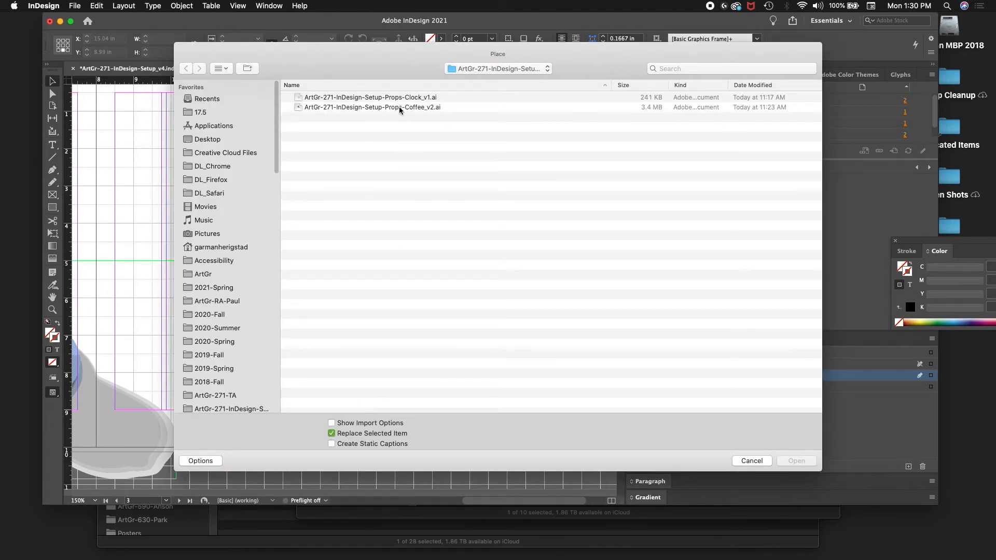
left_click(399, 107)
left_click(397, 97)
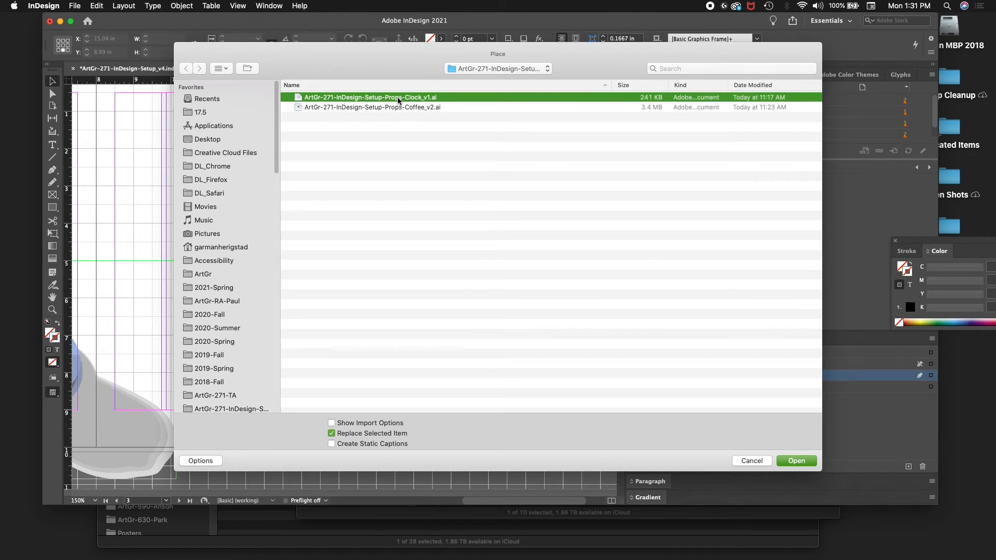
double_click(397, 97)
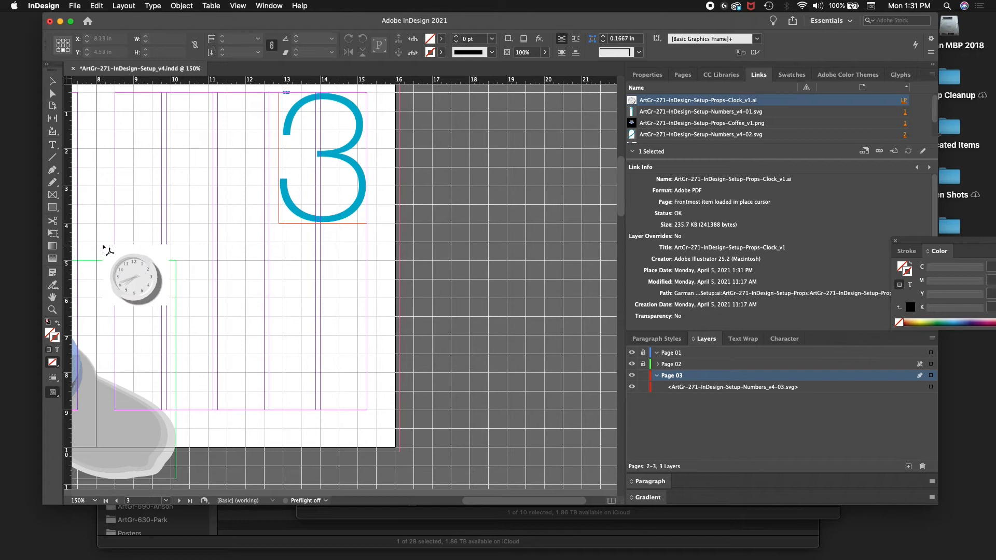
left_click_drag(98, 238, 302, 429)
Step: Nudge the clock image left and up to X 10.5216 in, Y 9.0833 in, aligning its rim with page 3's left margin guide
key("shift+Left")
key("shift+Left")
key("shift+Left")
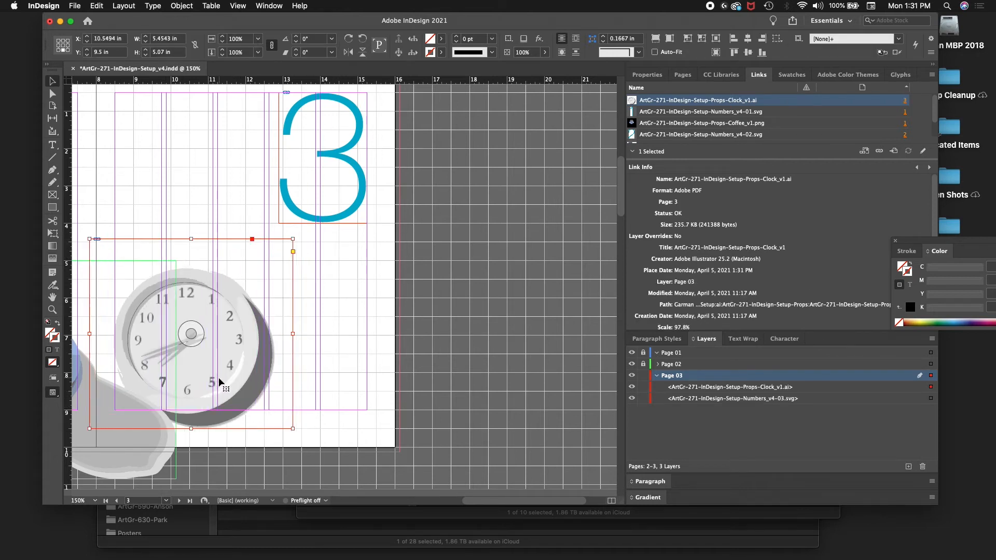
key("shift+Up")
key("shift+Up")
key("shift+Right")
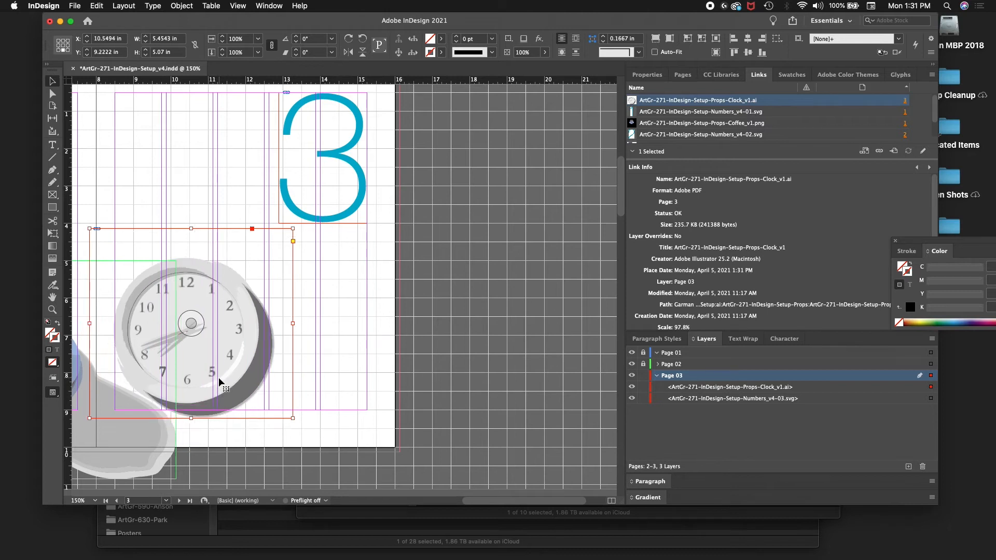
key("shift+Up")
key("Left")
key("Left")
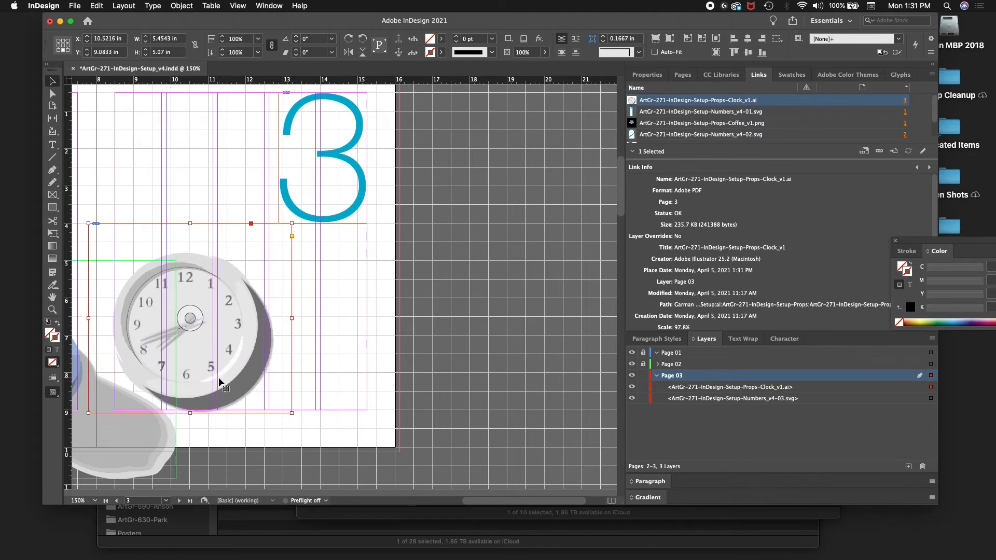
Step: Adjust the clock image vertically to Y 9.3611 in so its shadow overhangs the bottom margin guide
key("shift+Up")
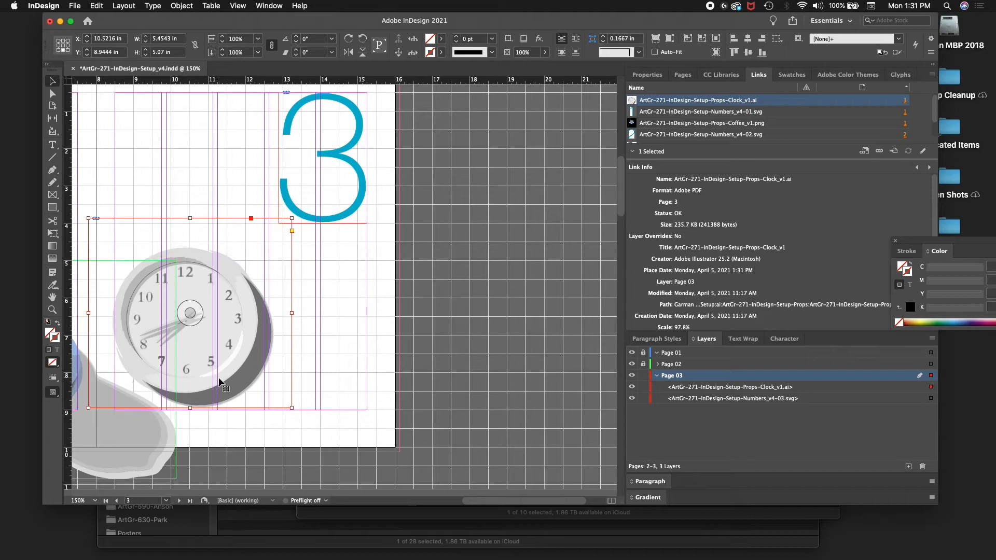
key("shift+Down")
key("shift+Down")
key("shift+Down")
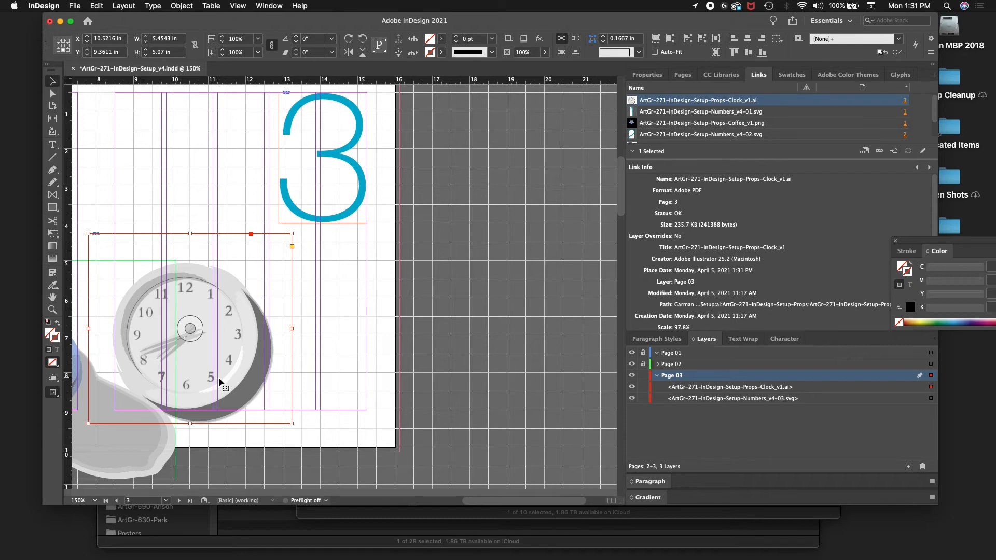
Step: Lock and collapse the Page 03 layer and move it above Page 02 in the layer stack
left_click(643, 375)
left_click(658, 376)
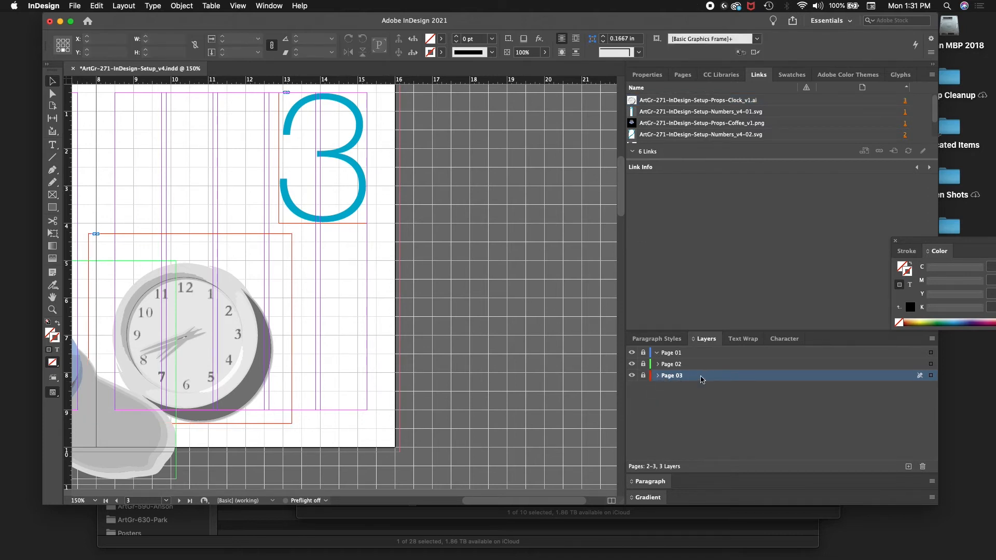
left_click_drag(700, 379, 697, 362)
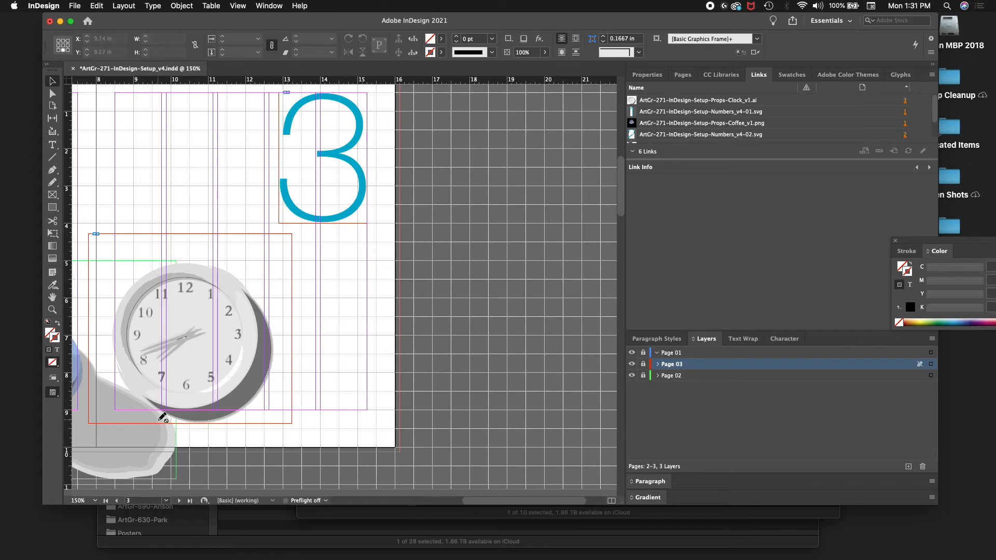
Step: Expand and unlock the Page 03 layer and select its clock image
left_click(657, 364)
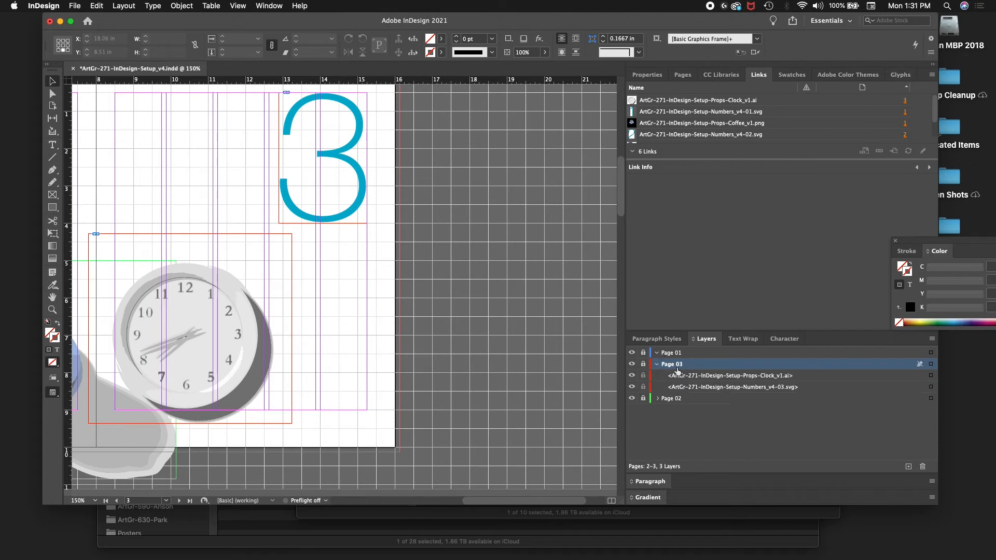
left_click(643, 364)
left_click(916, 384)
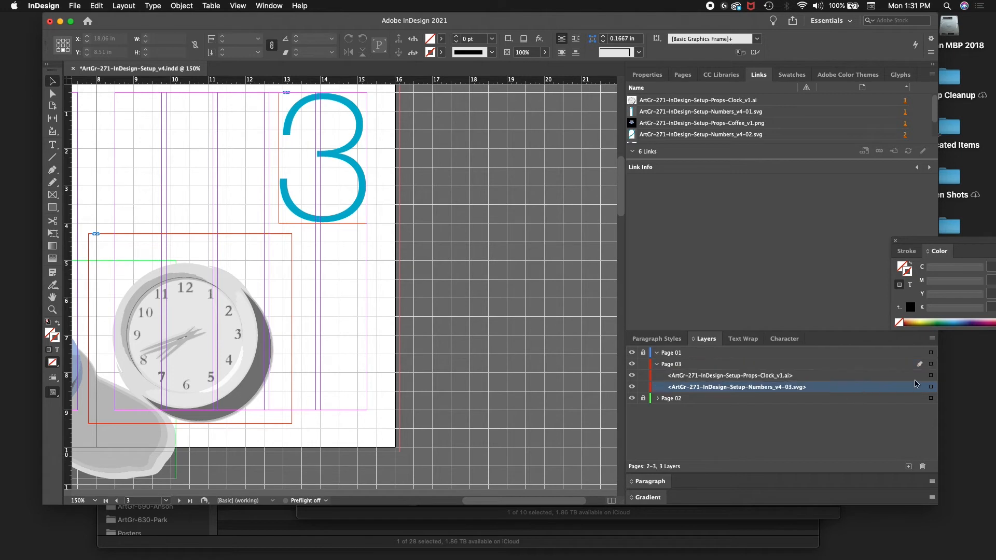
left_click(930, 375)
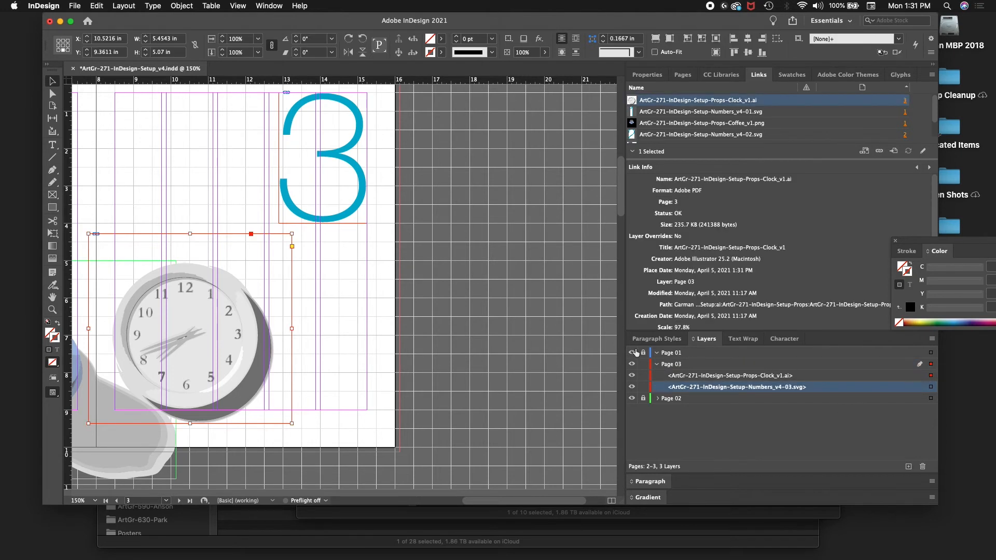
Step: Move the clock image left and down to X 10.1049 in, Y 9.5 in, over the coffee cup's shadow
key("shift+Left")
key("shift+Left")
key("shift+Down")
key("shift+Left")
key("shift+Left")
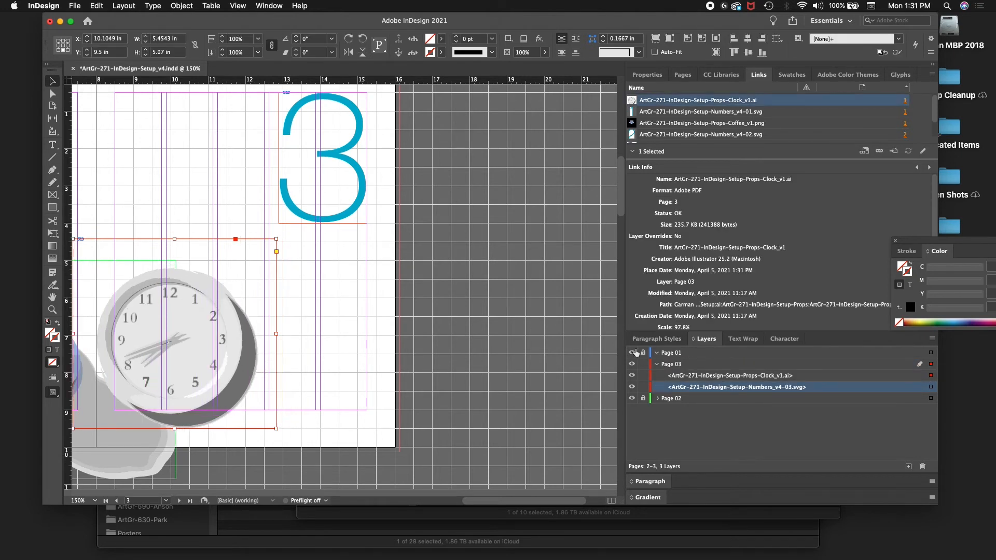
Step: Move the clock image right and up to X 10.5494 in, Y 9.3611 in on page 3
key("shift+Right")
key("shift+Right")
key("shift+Right")
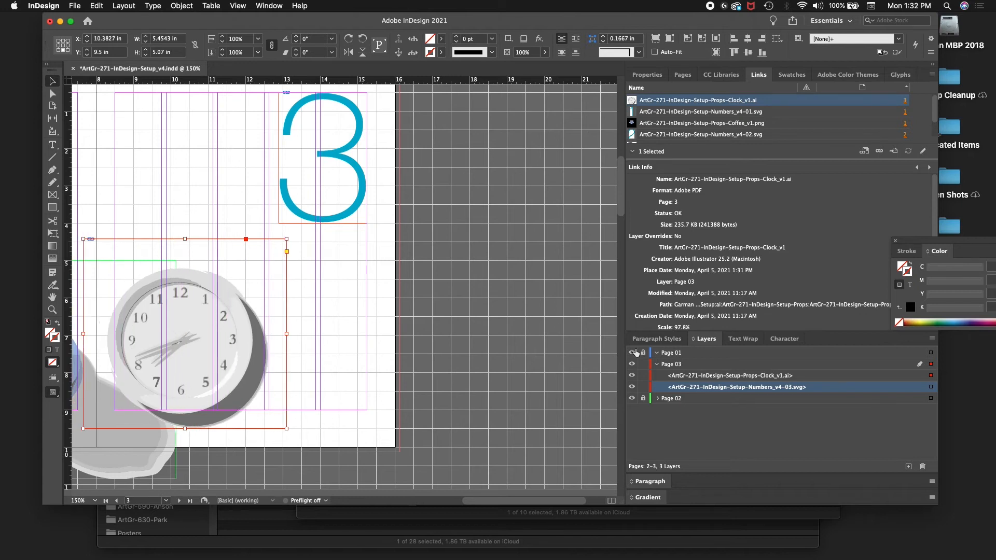
key("shift+Up")
key("shift+Right")
key("Right")
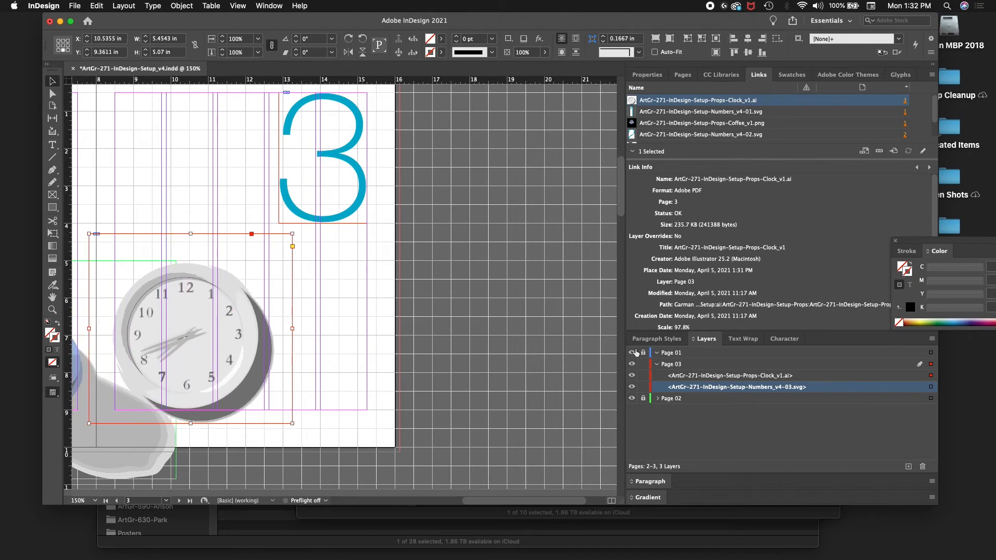
key("Right")
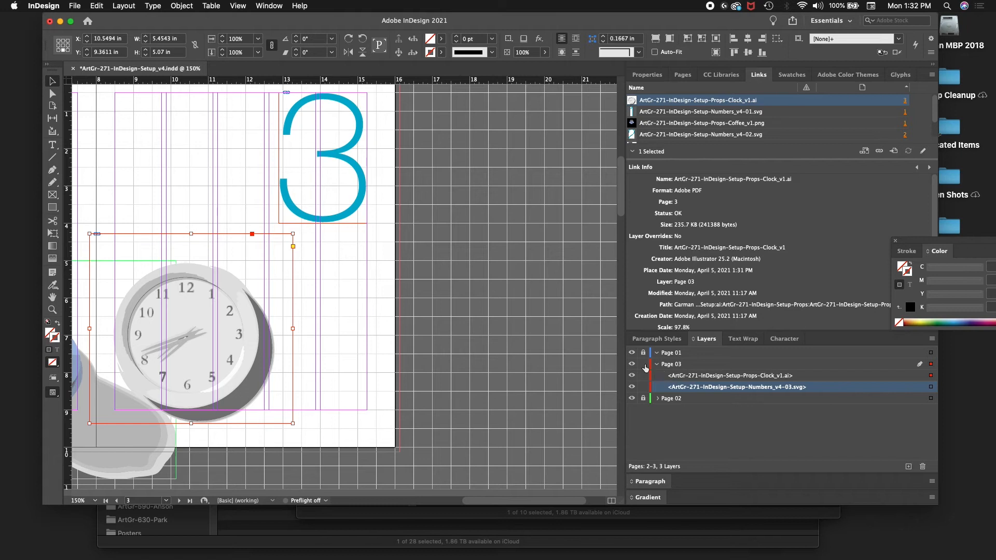
Step: Lock and collapse the Page 03 layer and move it below Page 02 in the layer stack
left_click(642, 364)
left_click(657, 364)
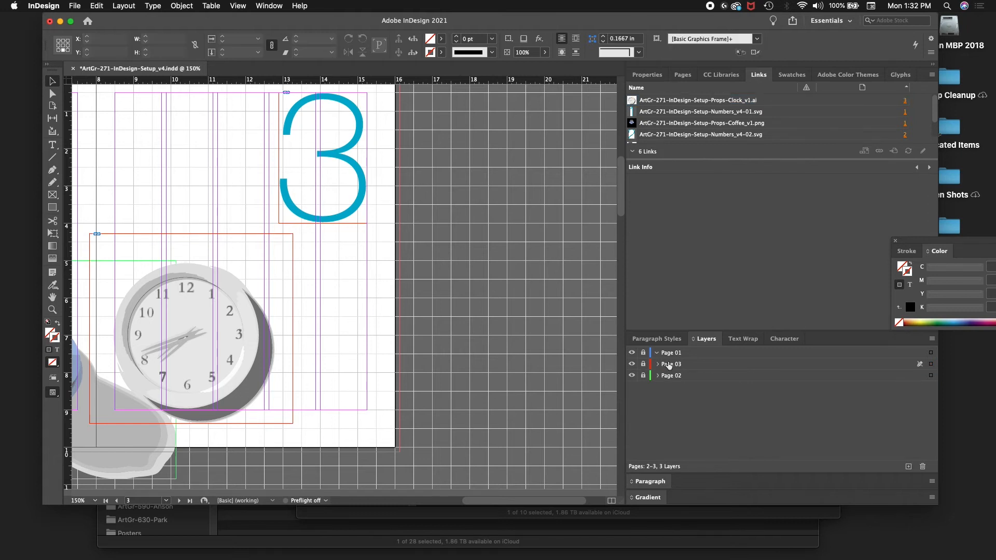
left_click_drag(678, 368, 655, 379)
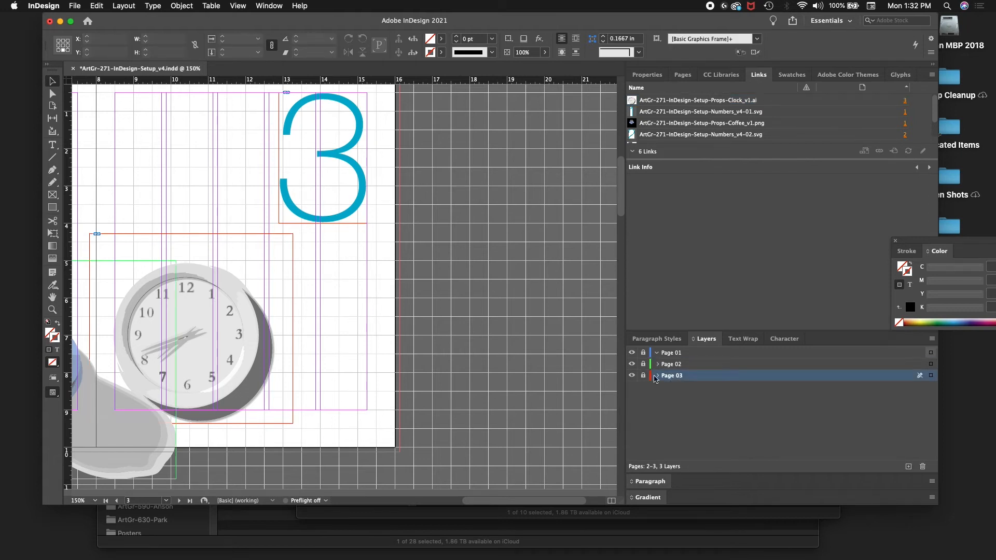
Step: Unlock the Page 03 layer and move its clock image to X 10.5077 in, Y 9.0833 in, aligning it with the margin guides
left_click(656, 376)
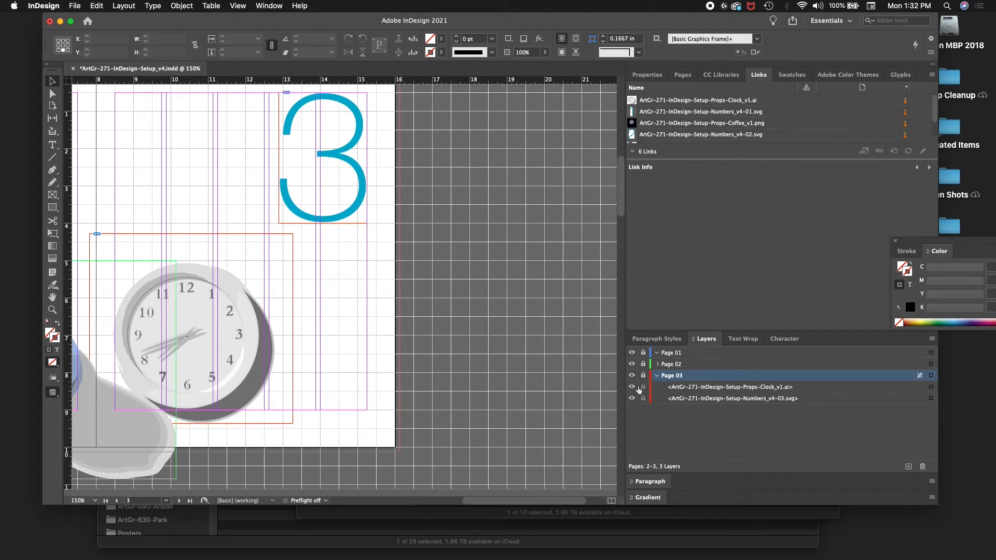
left_click(643, 375)
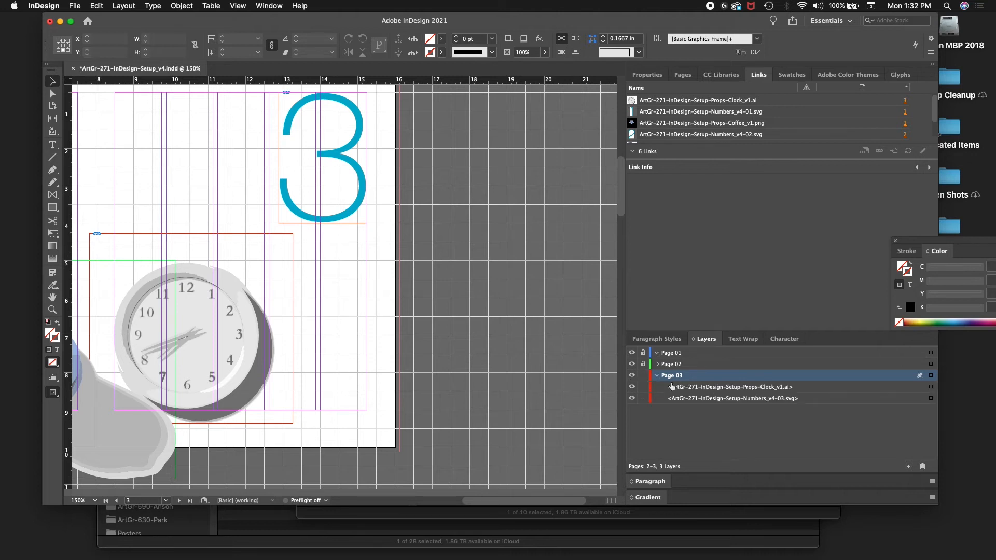
left_click(932, 386)
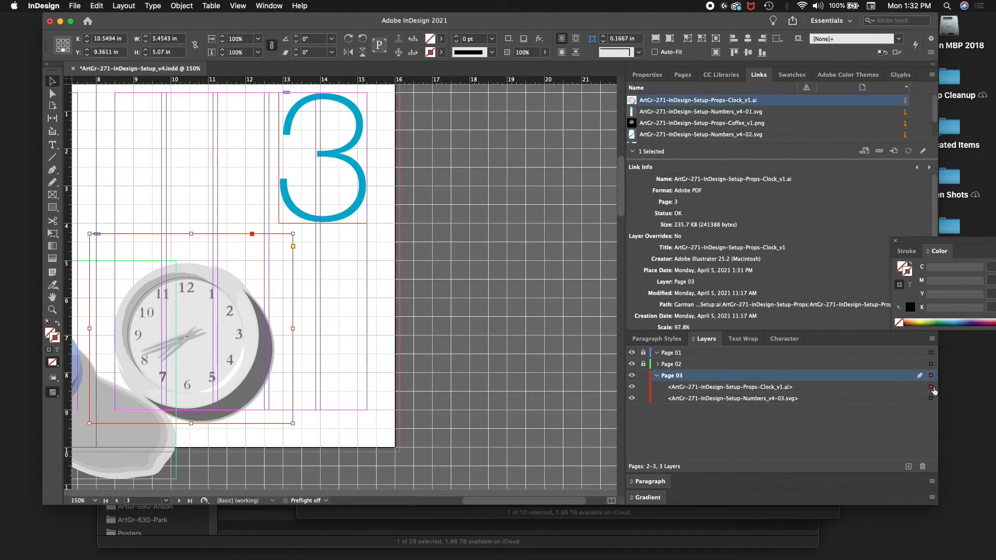
key("shift+Up")
key("shift+Up")
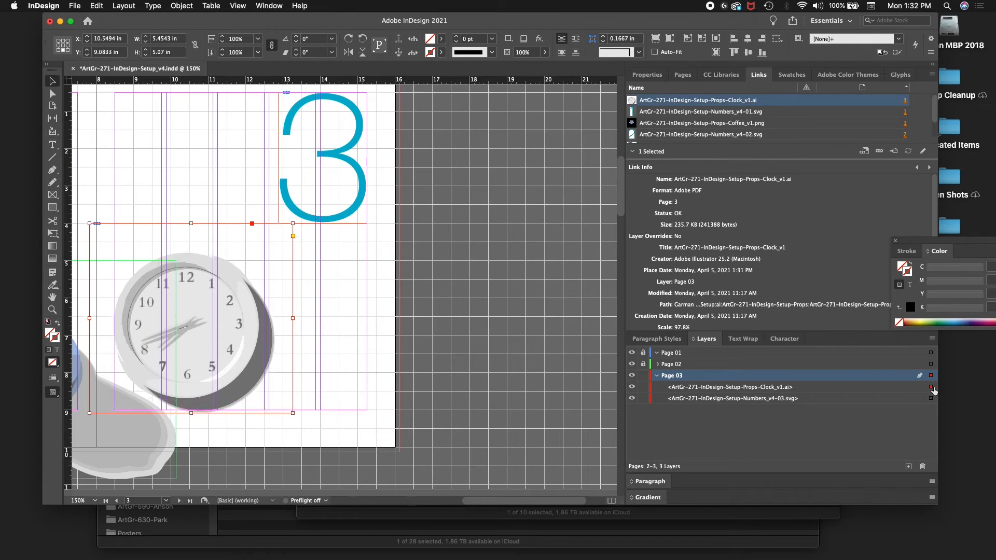
key("Left")
key("Left")
key("Left")
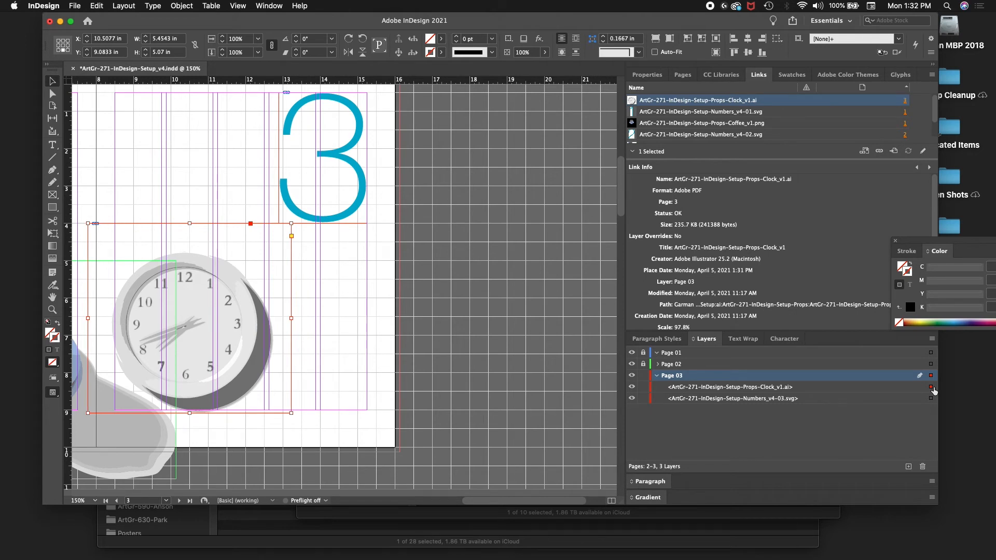
Step: Review the placement of the coffee cups and the clock across pages 1 to 3
key("super+minus")
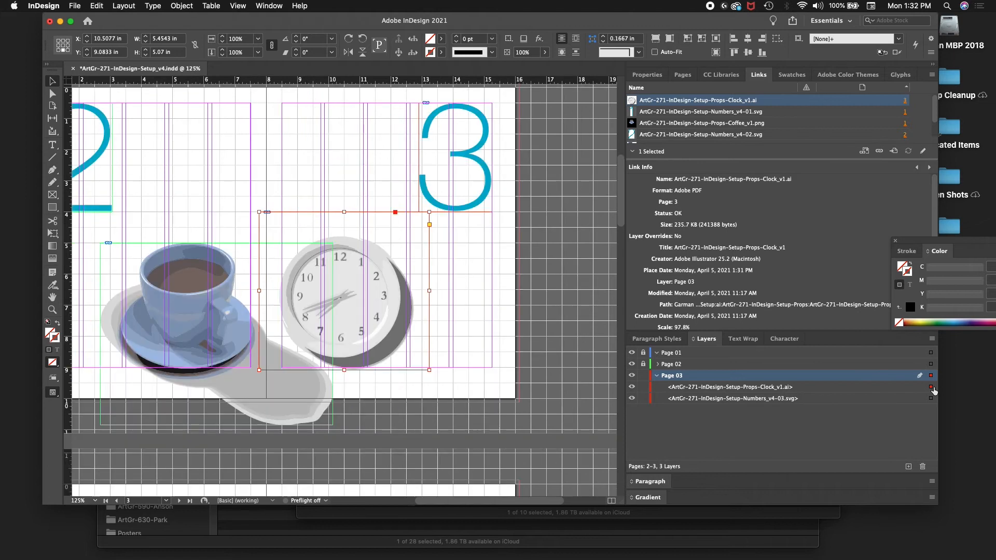
key("super+minus")
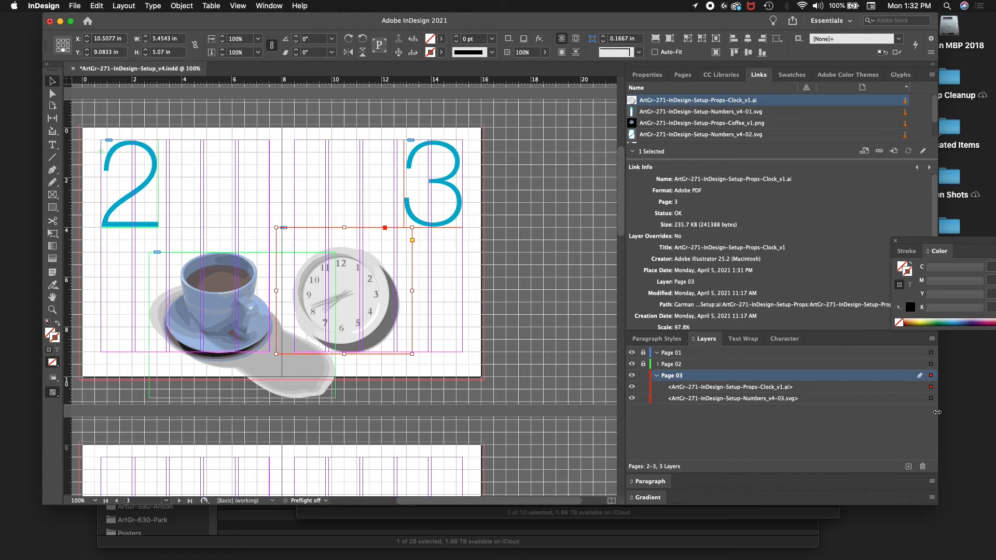
scroll(459, 303, "up", 3)
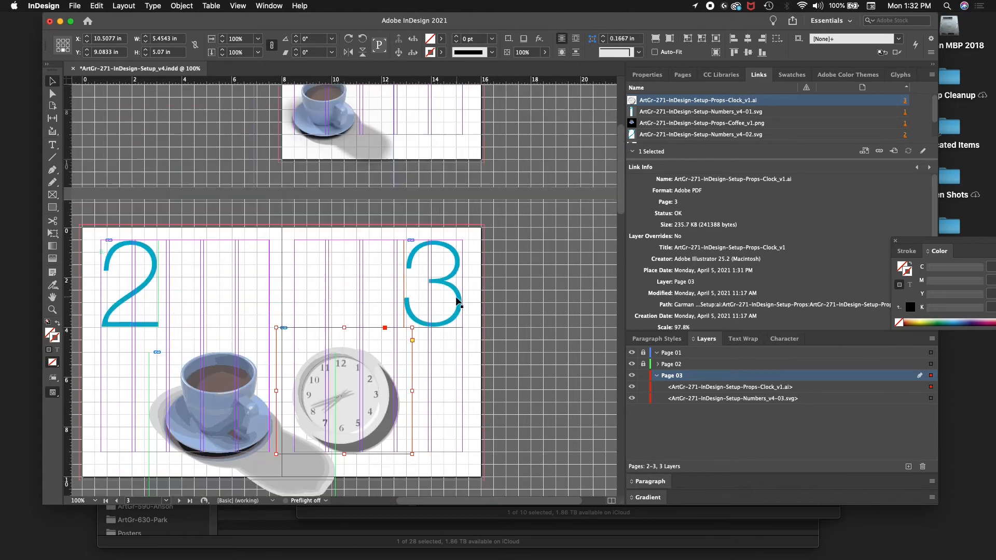
scroll(456, 297, "up", 6)
scroll(456, 297, "down", 8)
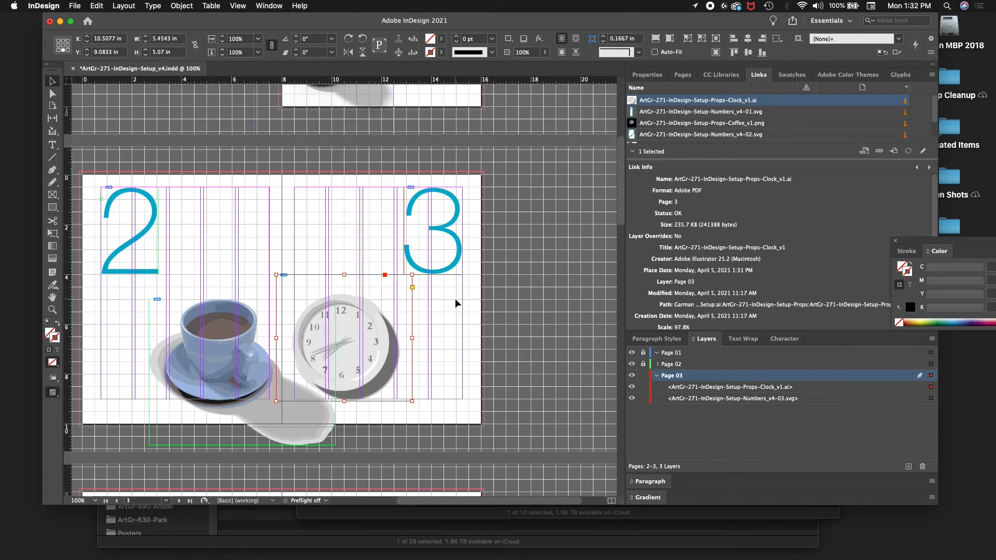
scroll(455, 302, "down", 2)
scroll(456, 301, "up", 10)
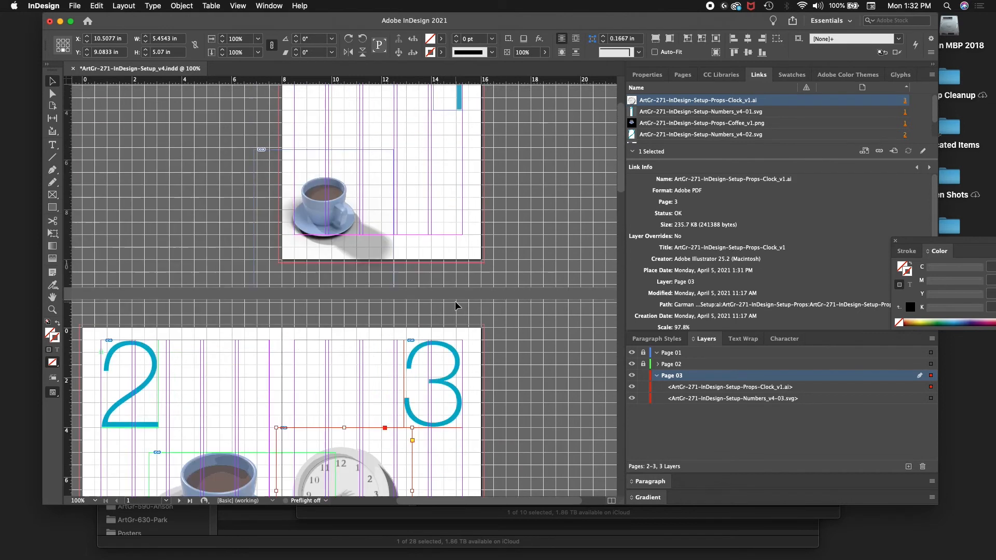
scroll(456, 301, "down", 6)
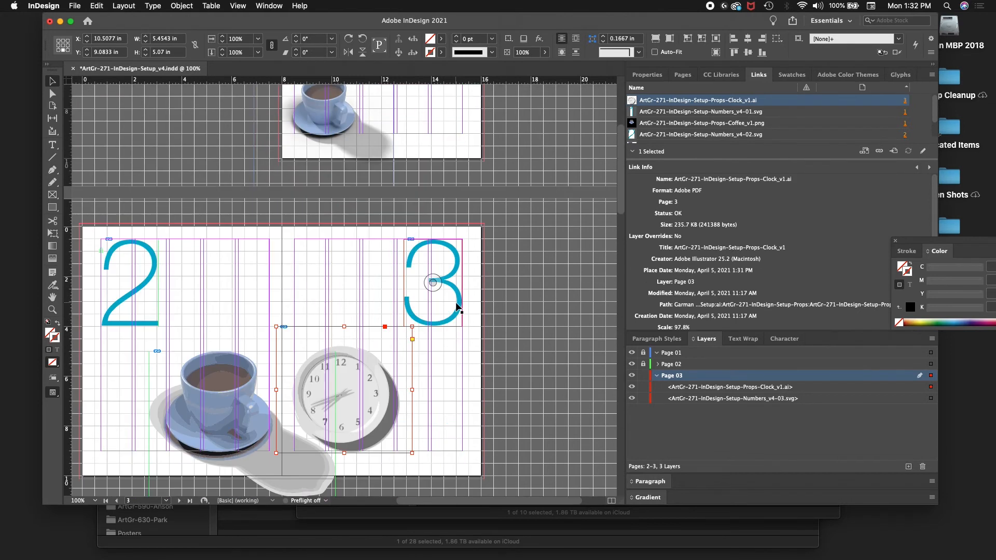
scroll(456, 306, "up", 3)
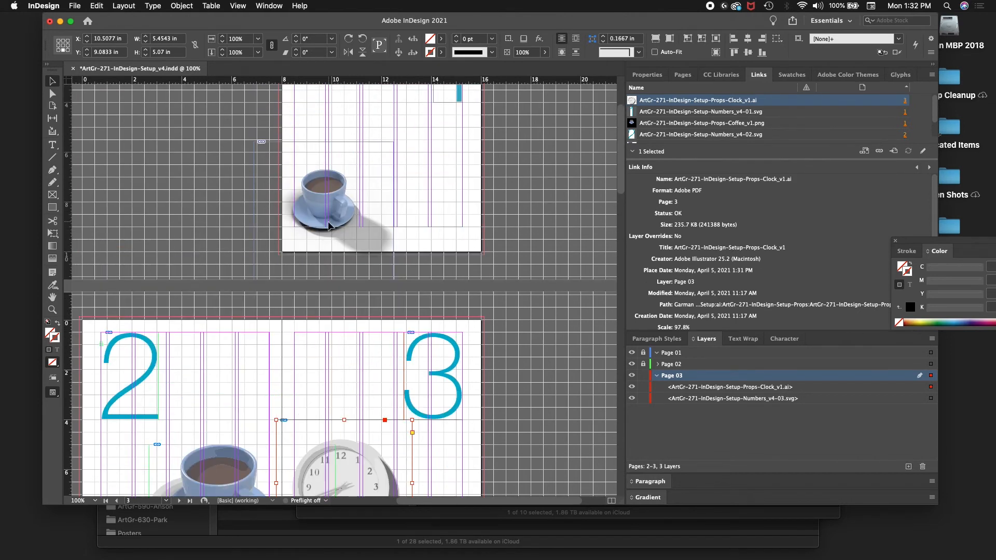
Step: Lock the Page 03 layer, unlock Page 01, and select the coffee cup image on page 1
left_click(315, 194)
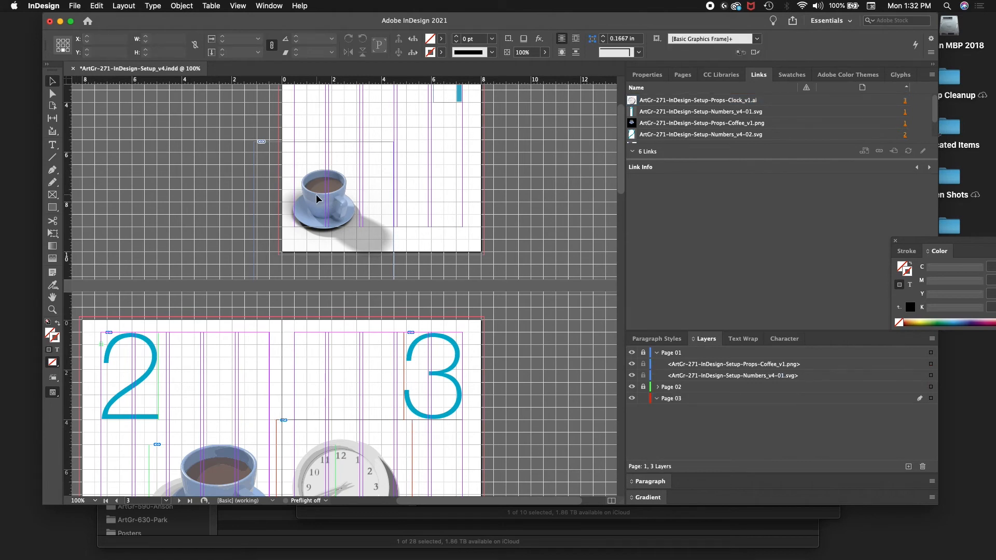
left_click(643, 398)
left_click(643, 352)
left_click(351, 208)
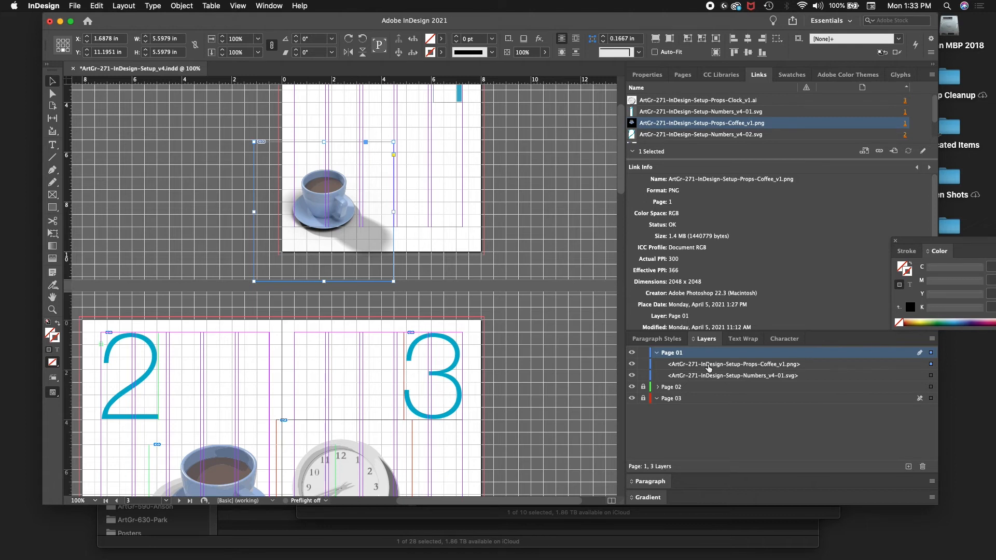
Step: Start placing a replacement for the selected cup image and browse to the ArtGr-271-InDesign-Setup-Props folder inside ps
key("super+d")
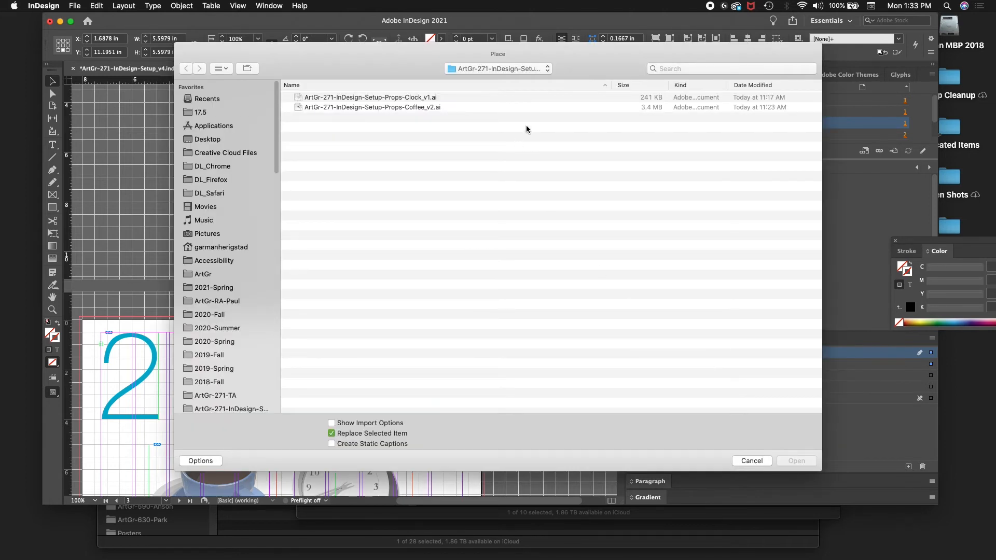
left_click(543, 68)
left_click(539, 71)
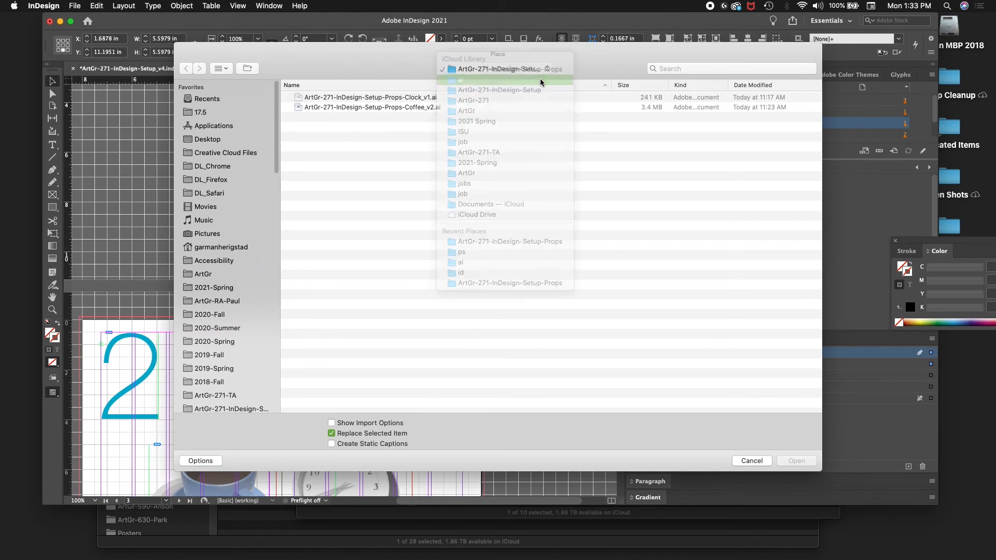
left_click(539, 71)
left_click(518, 78)
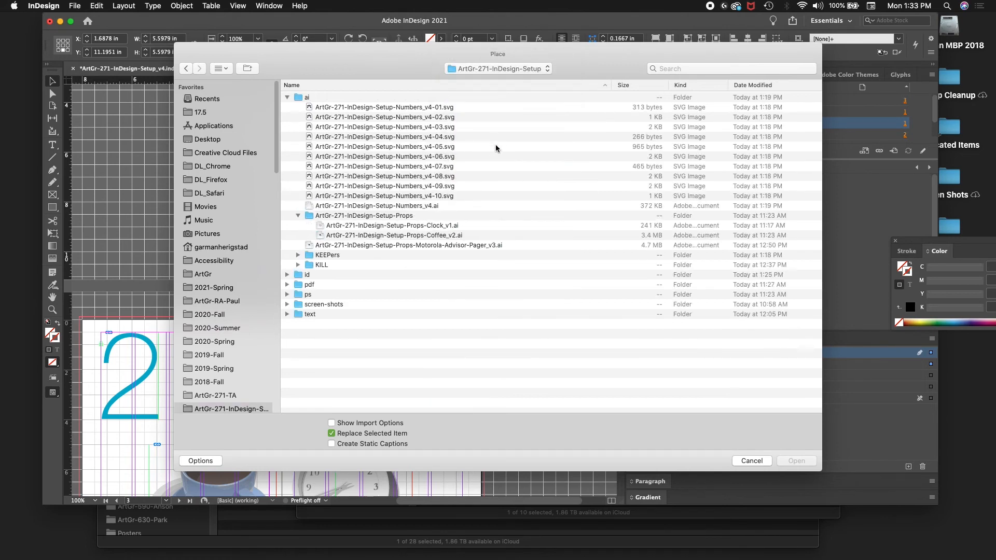
left_click(287, 295)
left_click(384, 303)
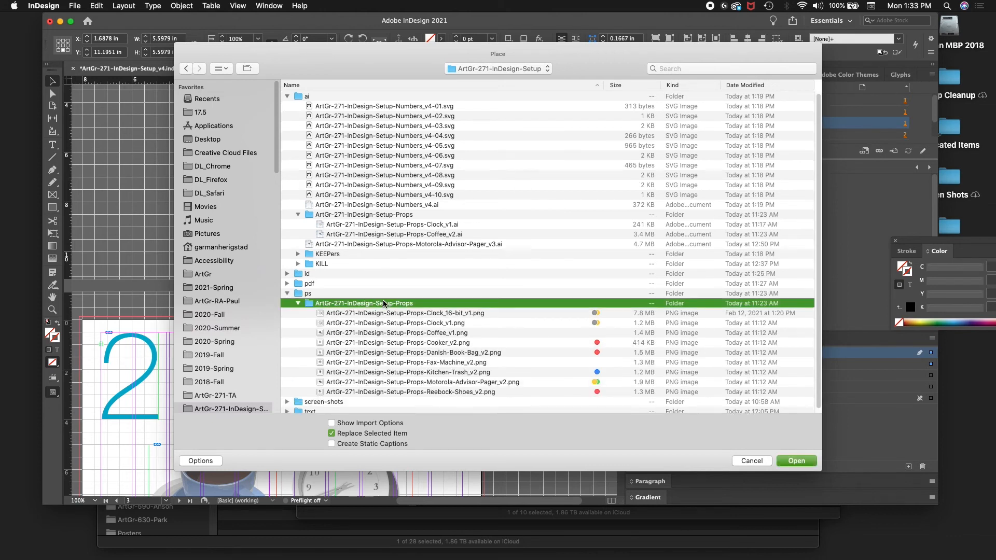
Step: Preview the prop PNG files and replace the coffee cup with ArtGr-271-InDesign-Setup-Props-Fax-Machine_v2.png
left_click(415, 383)
key("space")
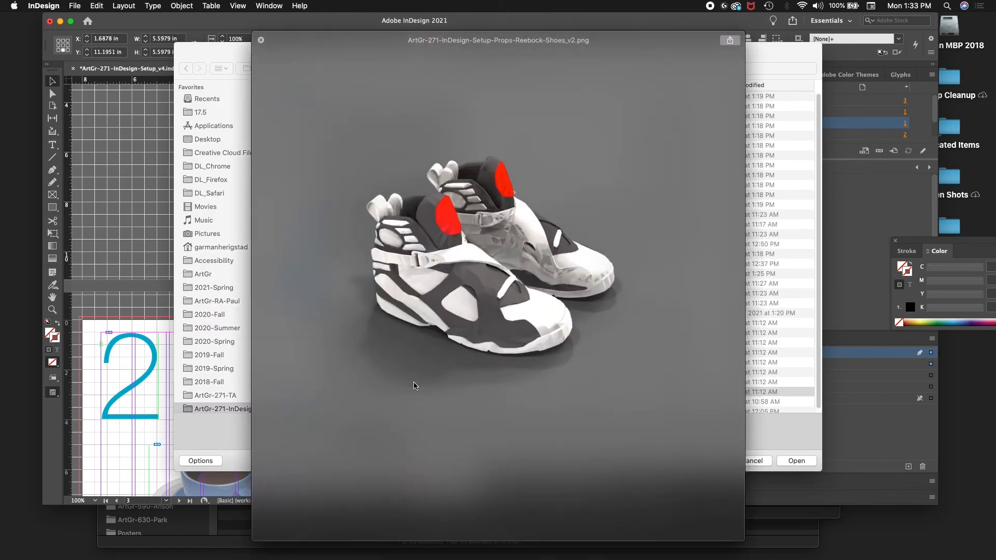
key("Up")
key("Up")
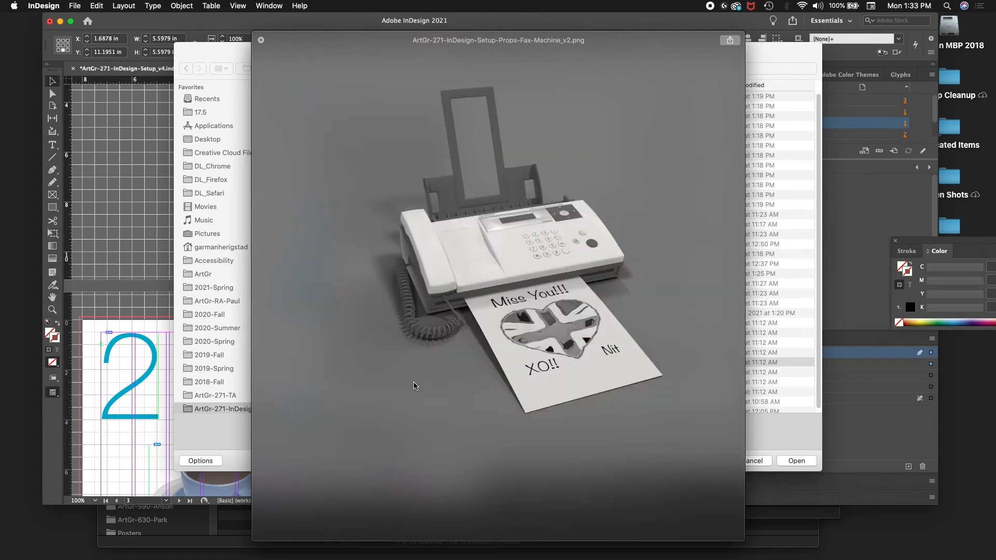
key("Up")
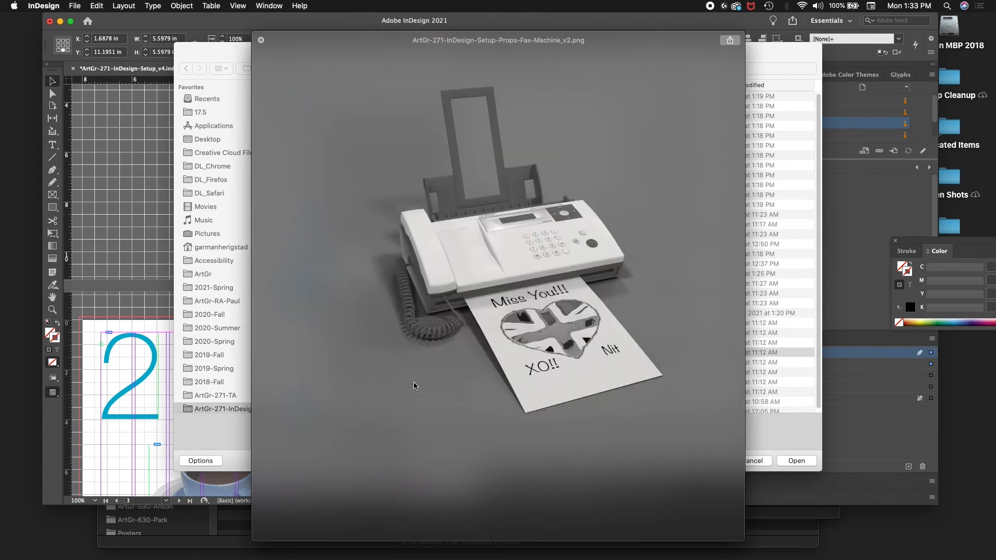
key("Down")
key("Up")
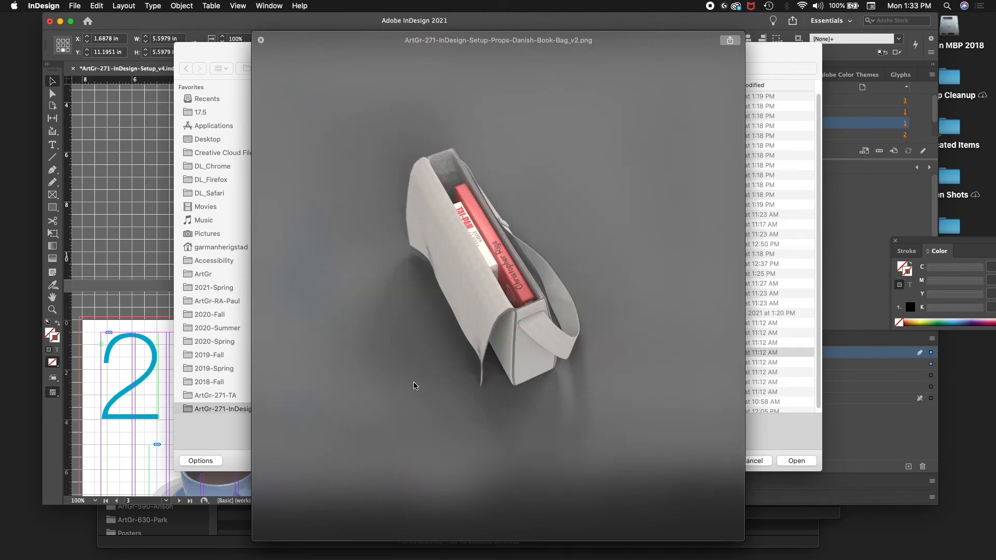
key("Down")
key("space")
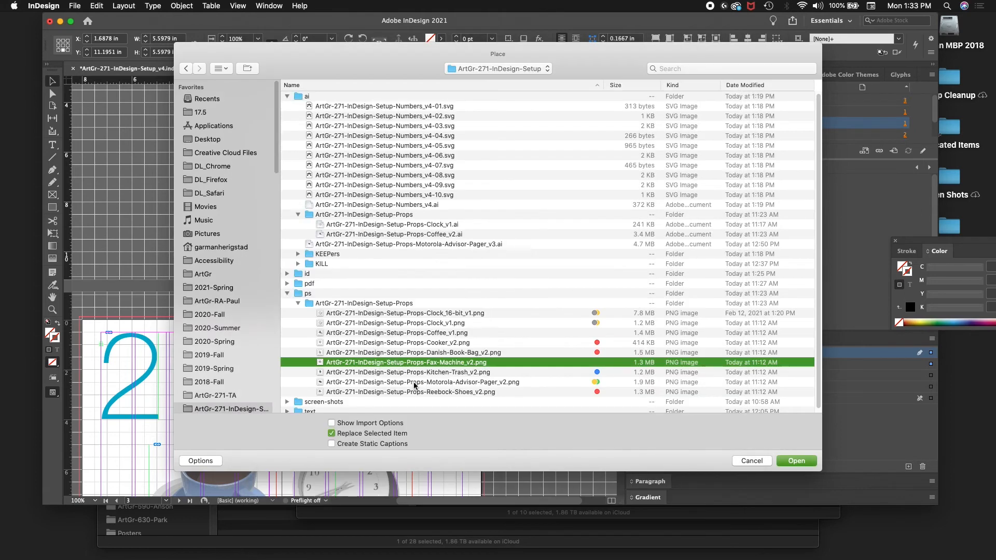
key("Return")
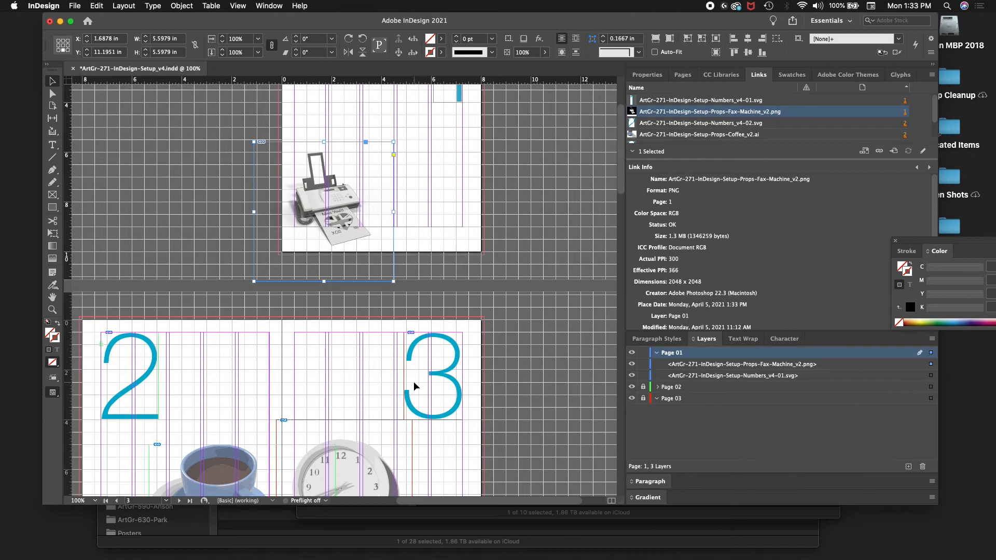
Step: Scale the fax machine image up proportionally with Free Transform to about 8.89 x 8.89 in
scroll(344, 250, "up", 1)
scroll(344, 251, "up", 1)
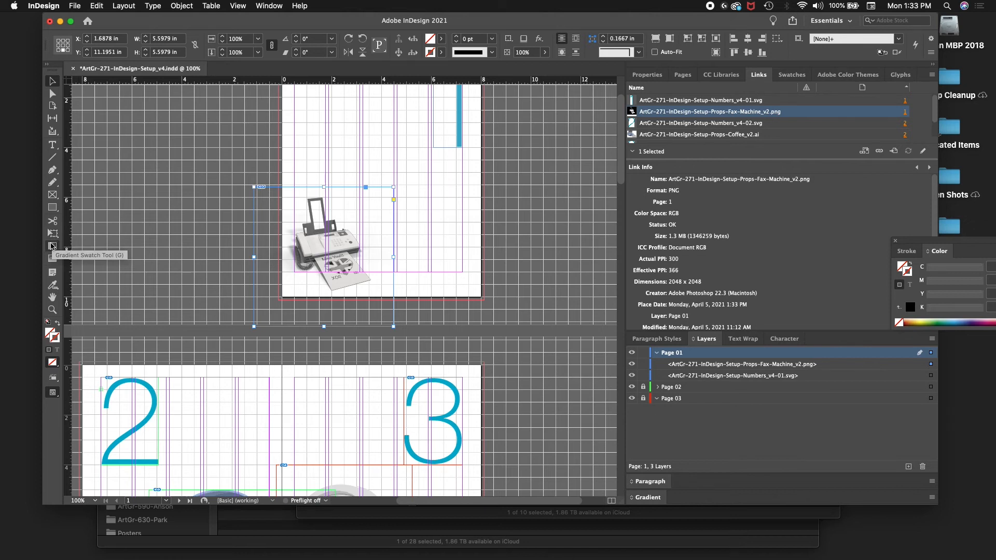
key("e")
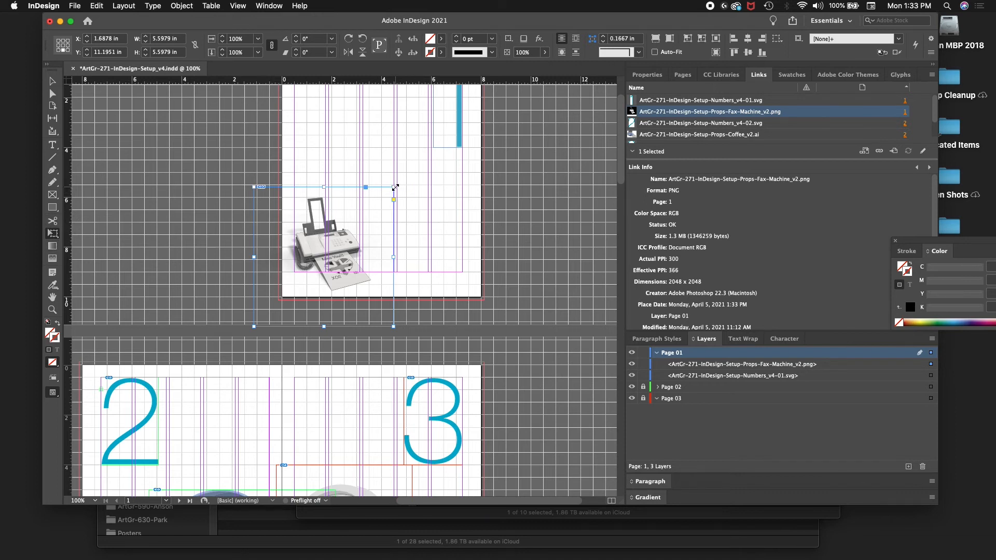
left_click_drag(394, 187, 488, 117)
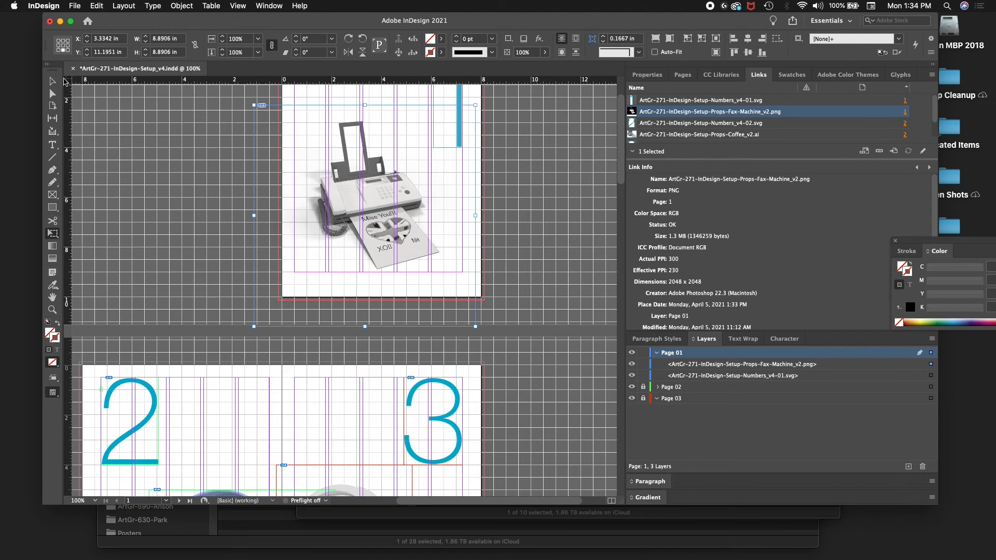
left_click(52, 82)
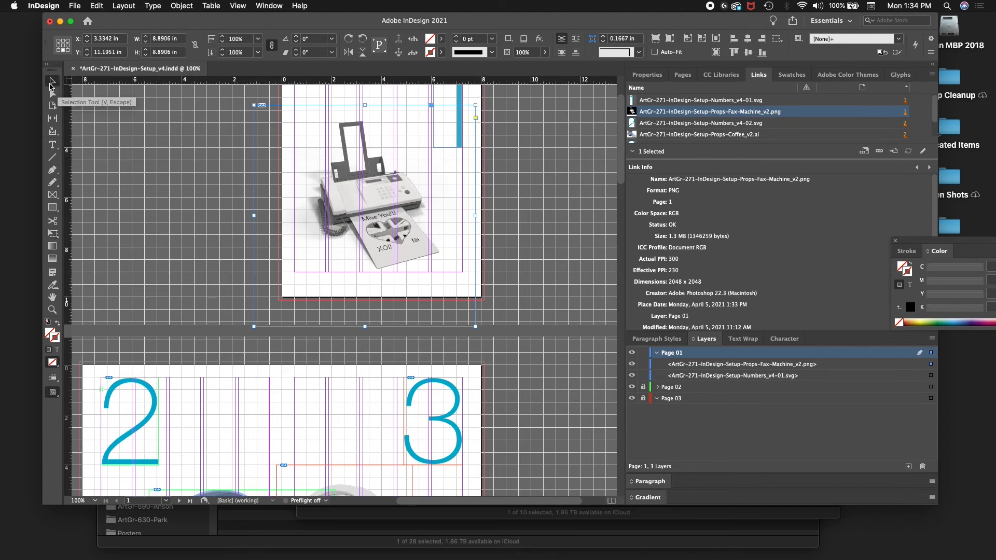
Step: Move the fax machine image left and down to X 2.5009 in, Y 11.6118 in on page 1
key("shift+Left")
key("shift+Left")
key("shift+Left")
key("shift+Left")
key("shift+Left")
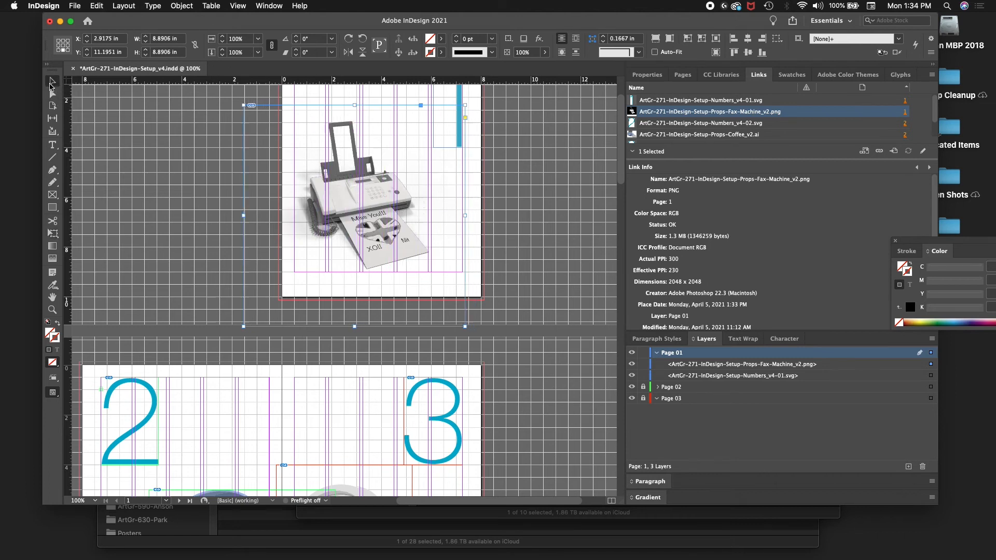
key("shift+Left")
key("shift+Down")
key("shift+Down")
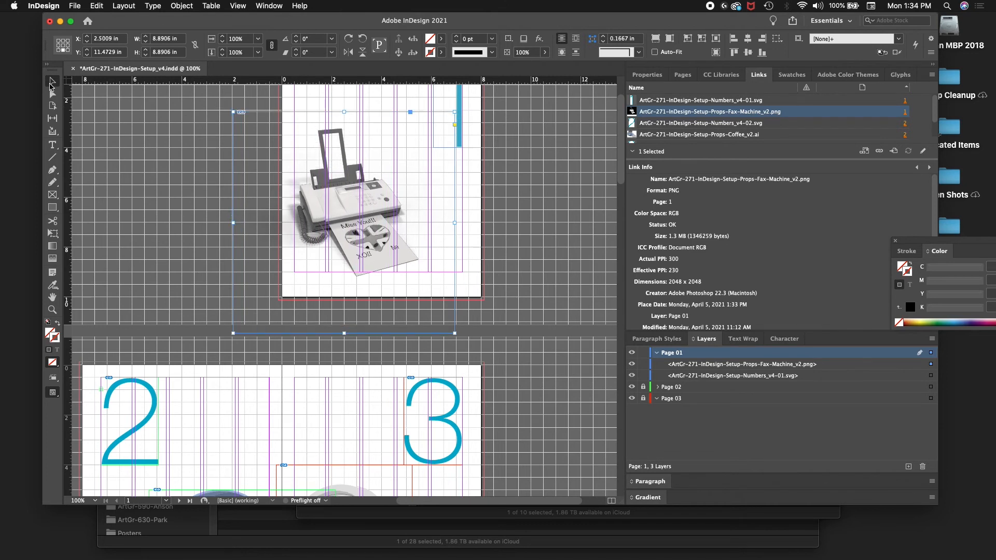
key("shift+Down")
key("shift+Left")
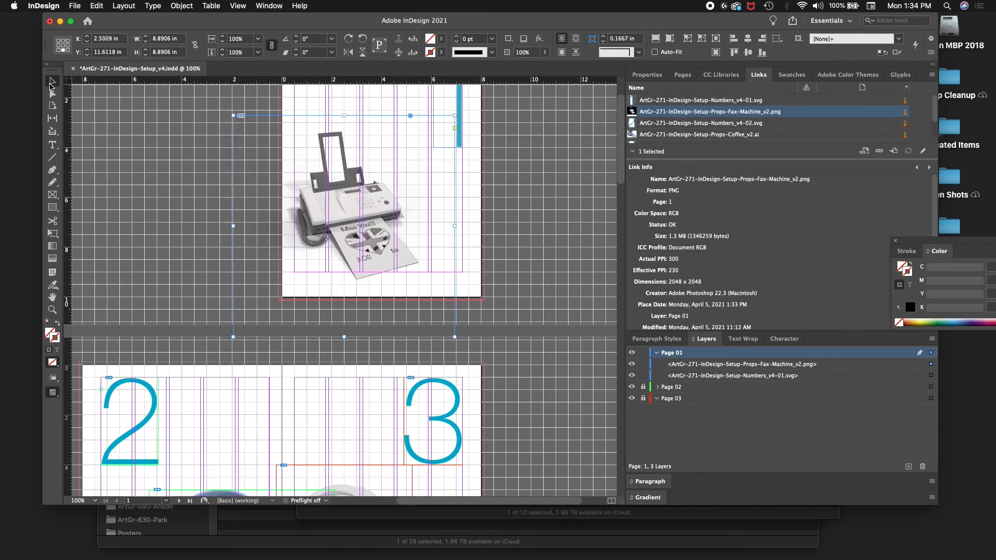
Step: Nudge the fax machine image left and down on page 1 to X 2.2925 in, Y 11.8895 in
key("shift+Down")
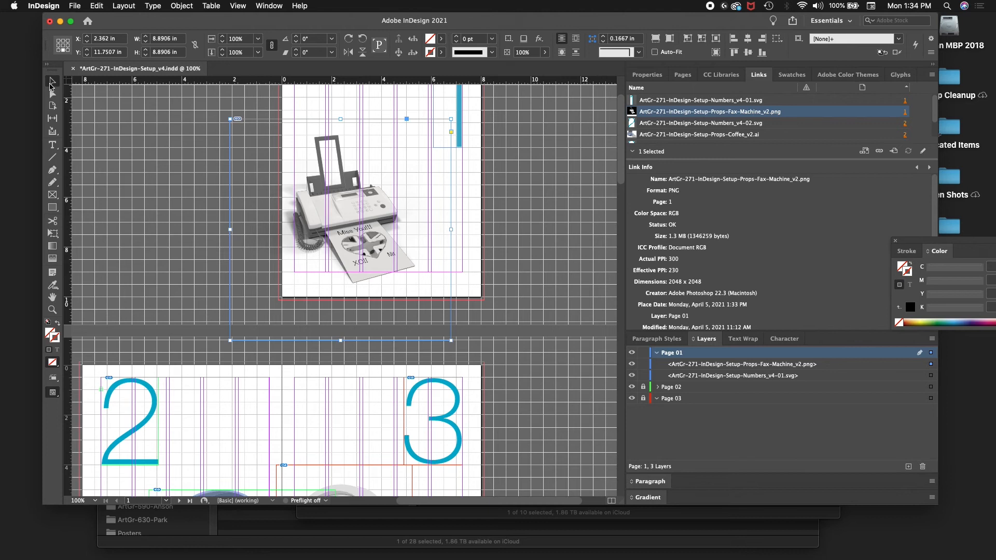
key("shift+Down")
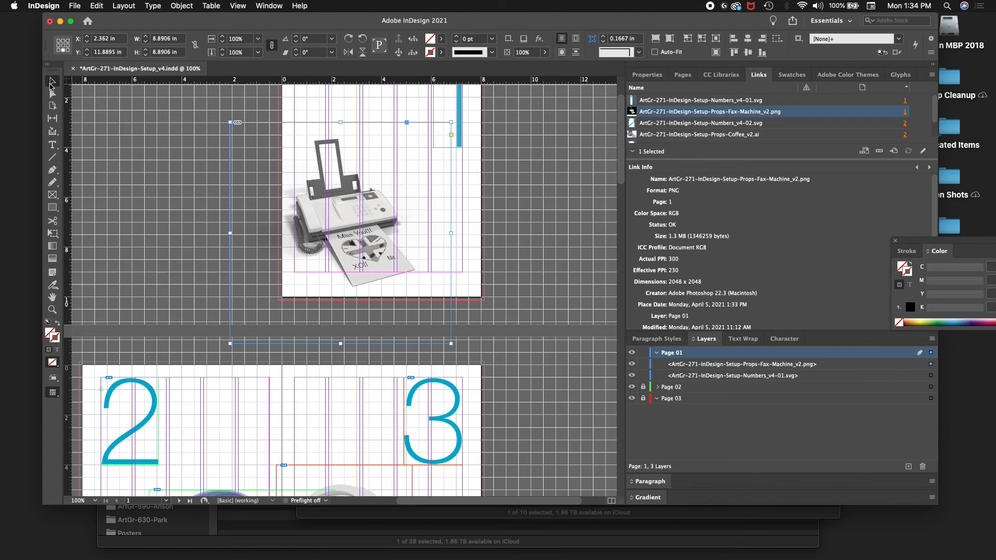
key("super+equal")
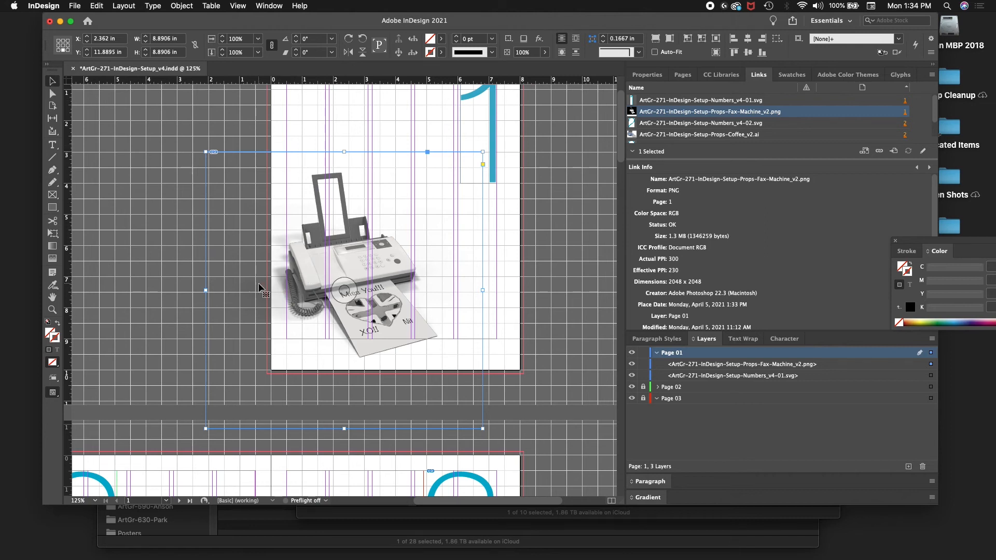
key("Left")
key("Left")
key("Left")
key("Left")
key("Left")
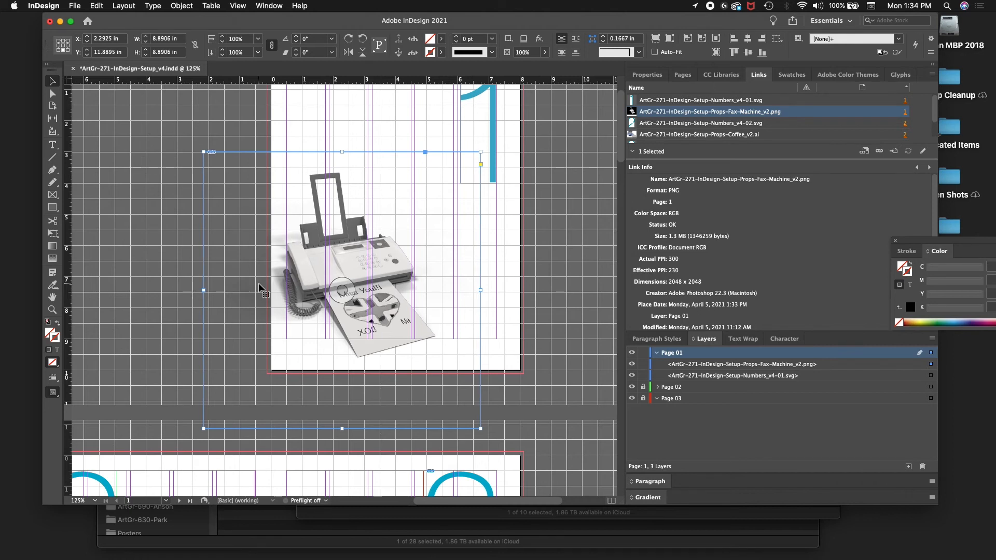
Step: Save the document as a new version named ArtGr-271-InDesign-Setup_v5.indd in the id folder
key("super+minus")
key("super+minus")
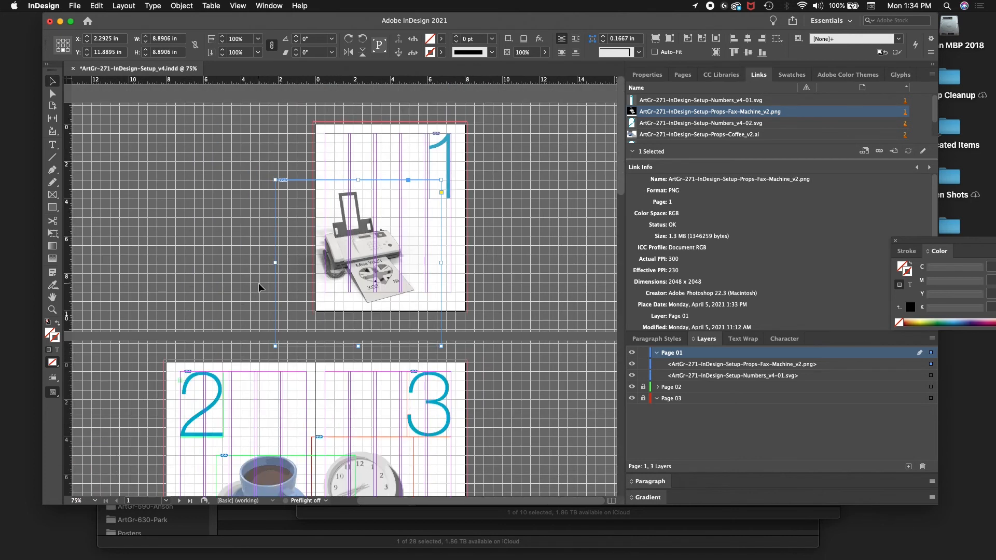
scroll(259, 284, "down", 5)
scroll(259, 300, "up", 1)
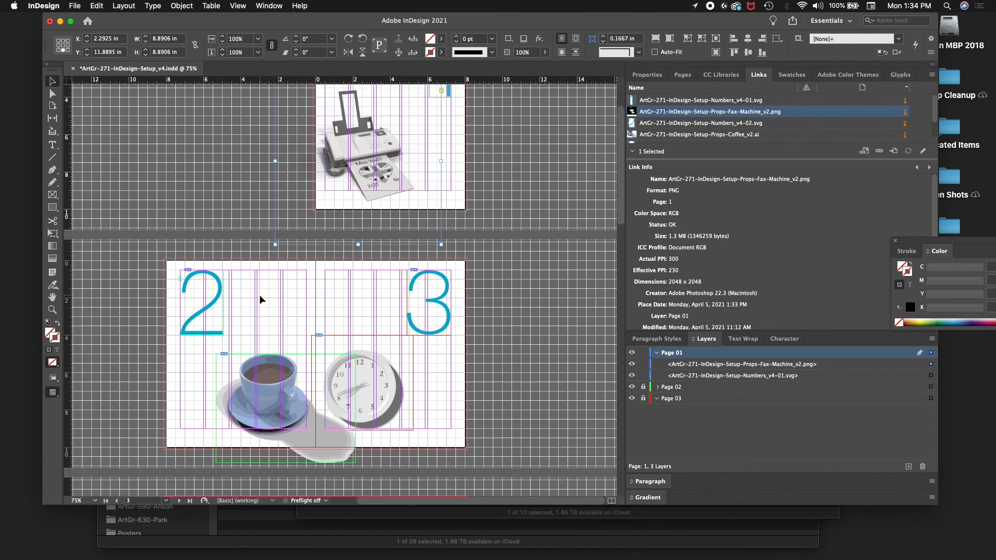
scroll(260, 299, "up", 2)
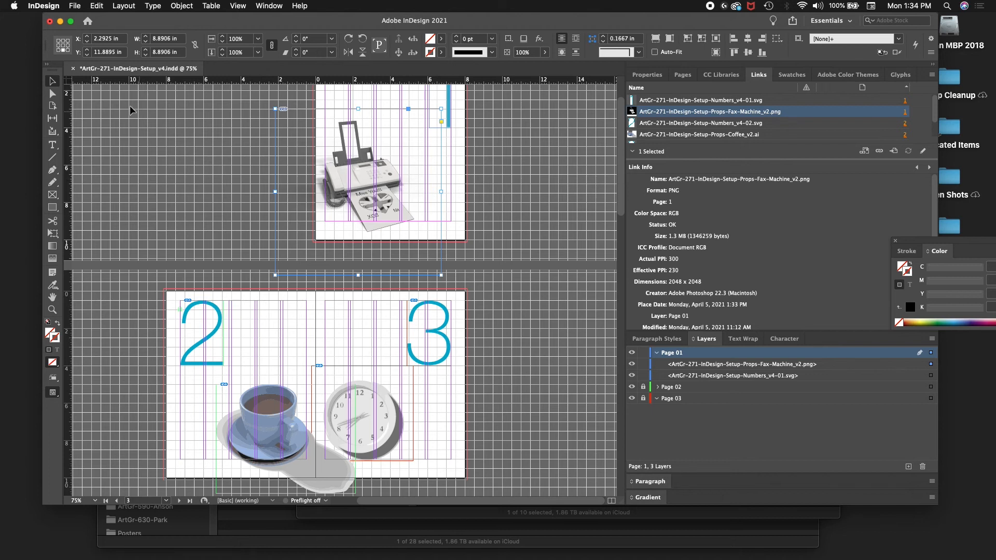
left_click(74, 5)
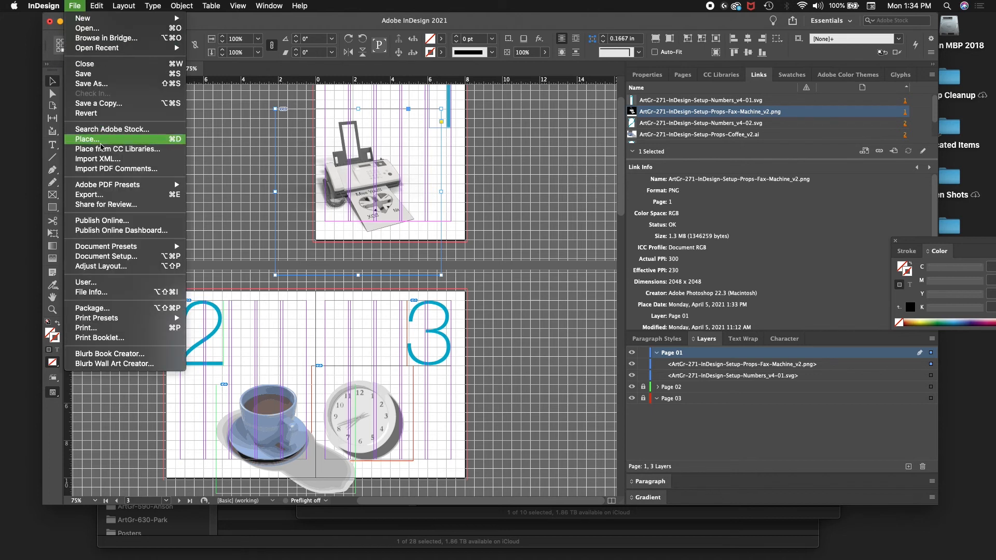
left_click(96, 83)
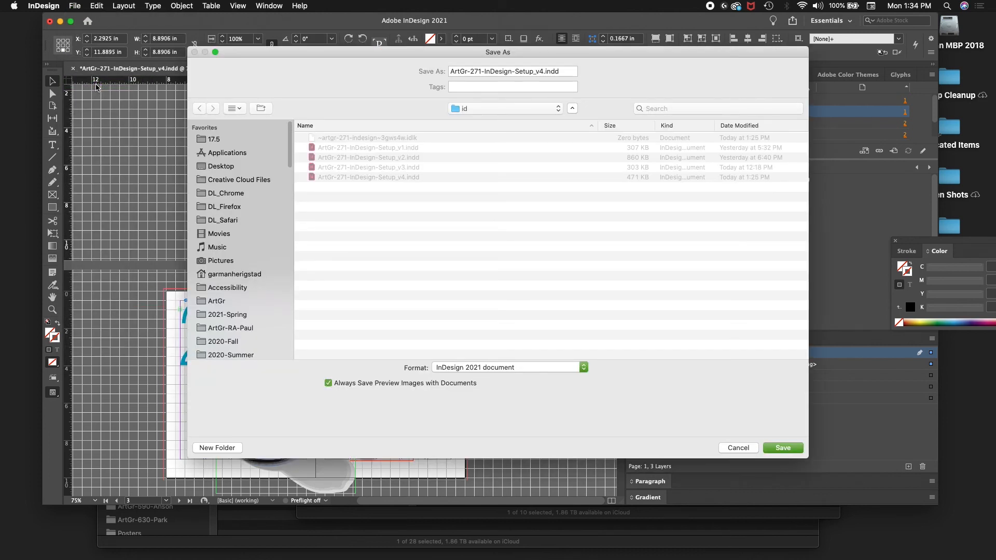
key("Right")
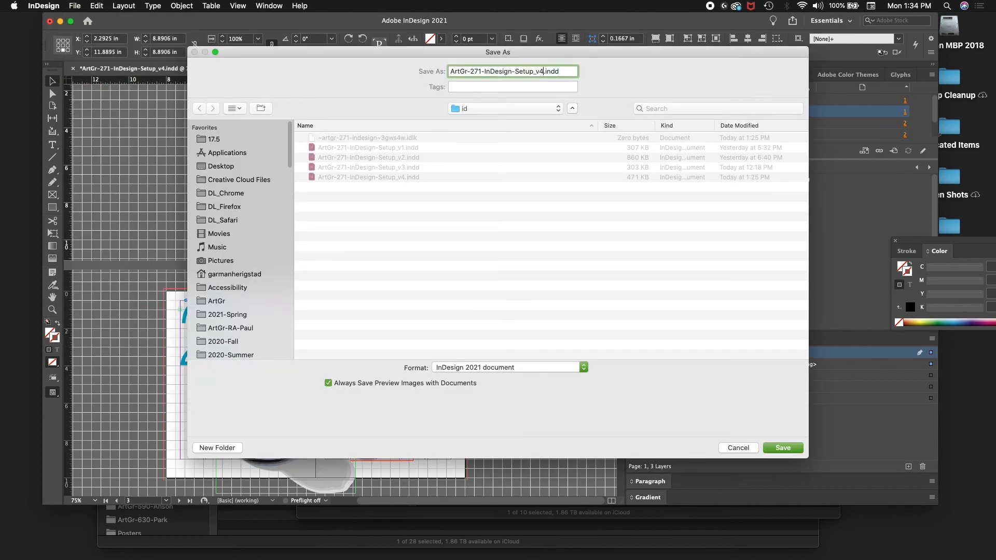
key("BackSpace")
type("5")
key("Return")
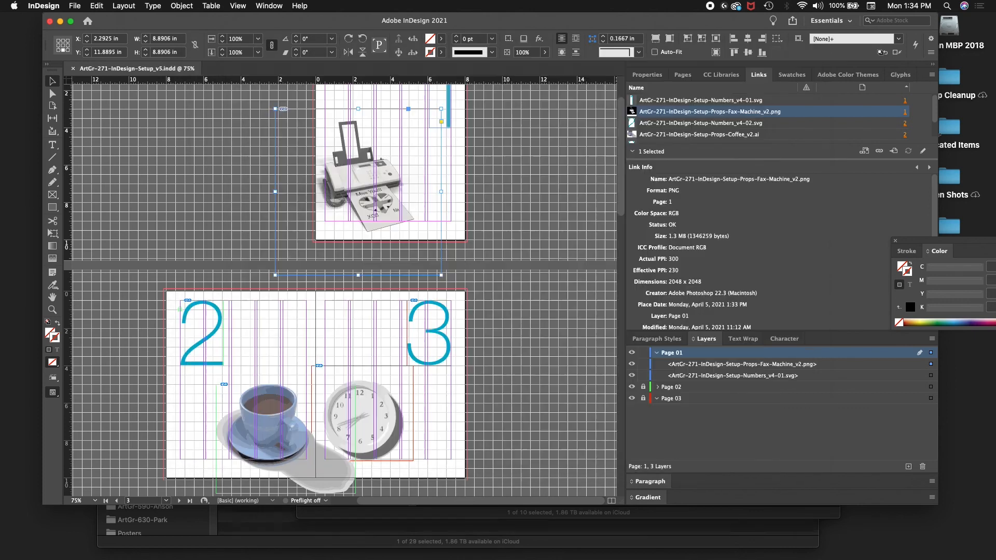
Step: Export the document to the id folder as Adobe PDF (Interactive) named ArtGr-271-InDesign-Setup_v5-INT.pdf, accepting the conversion to RGB
left_click(75, 6)
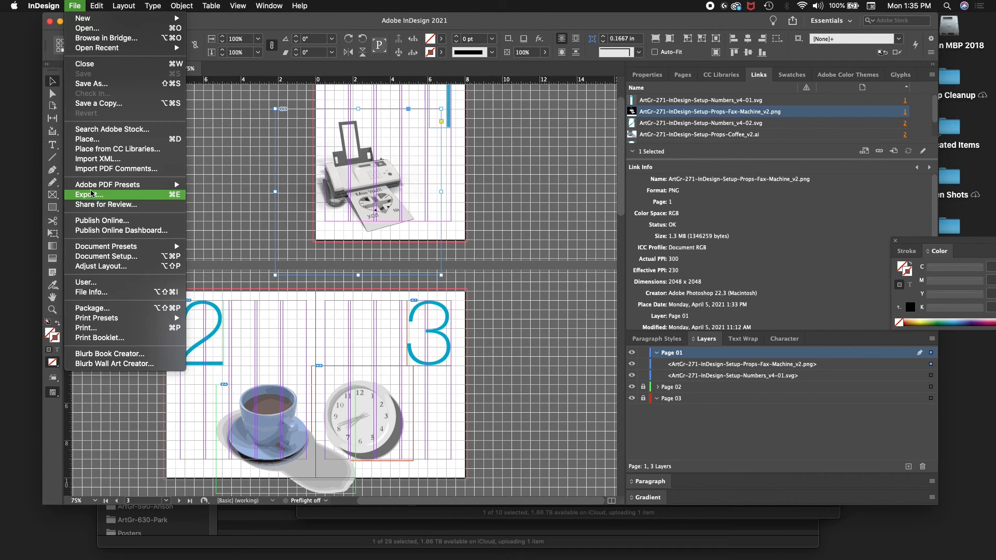
mouse_move(164, 190)
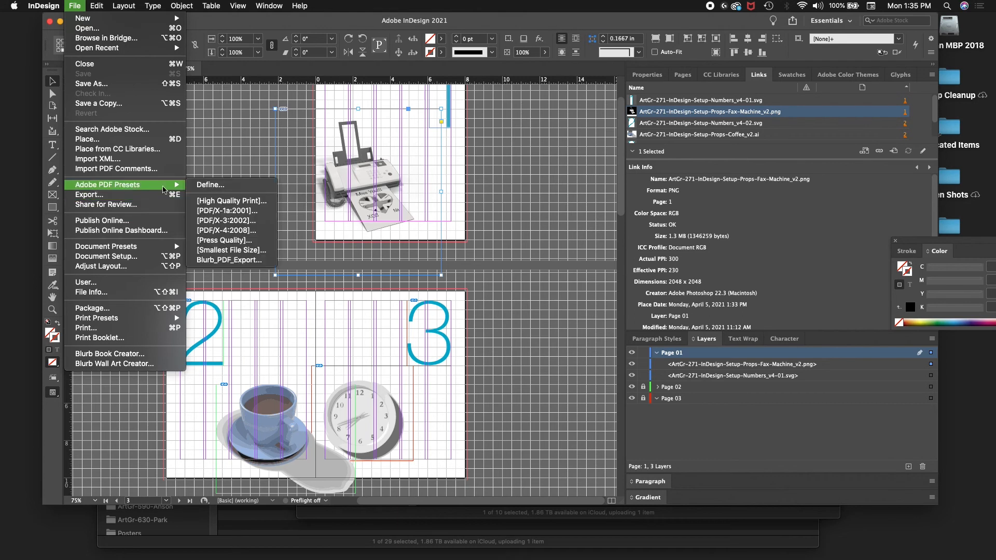
left_click(137, 196)
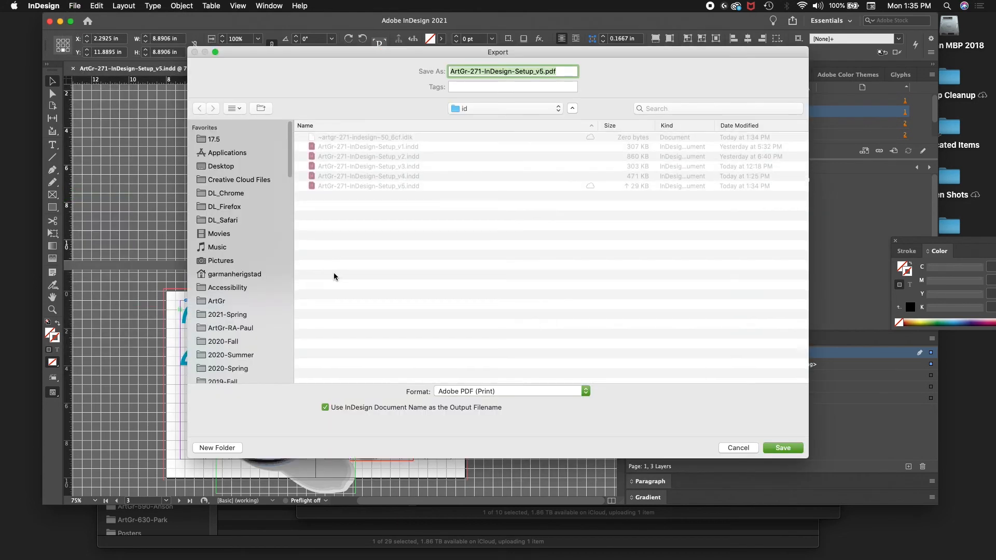
left_click(491, 394)
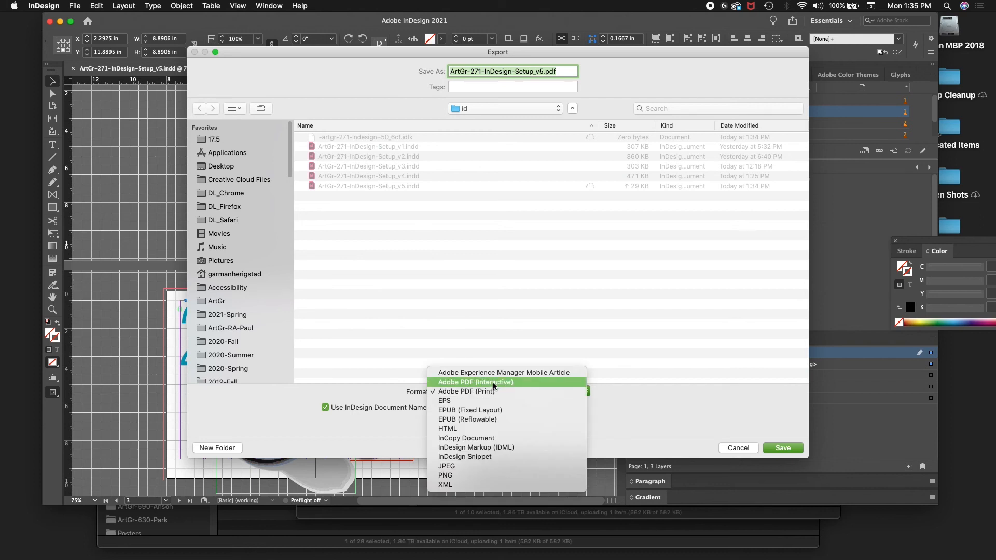
left_click(494, 383)
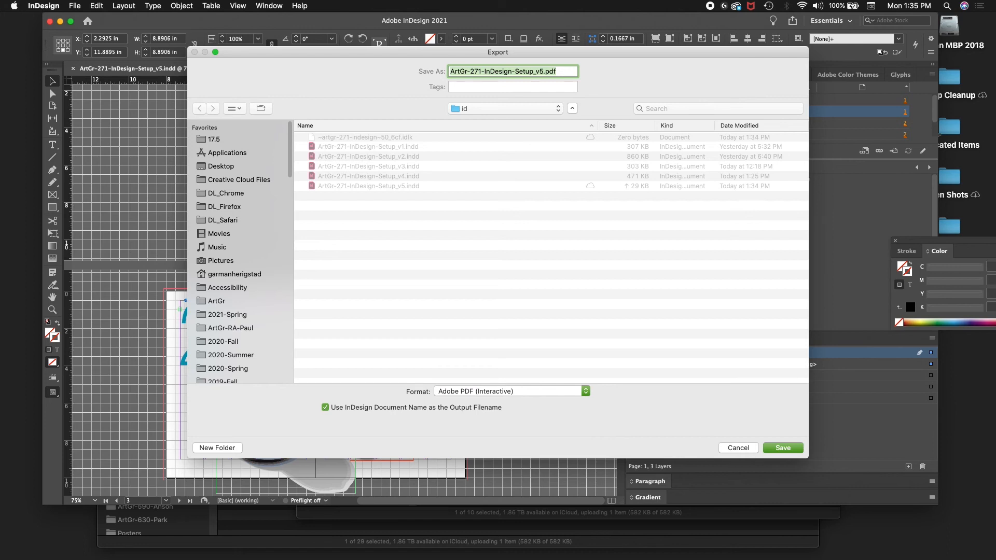
key("Tab")
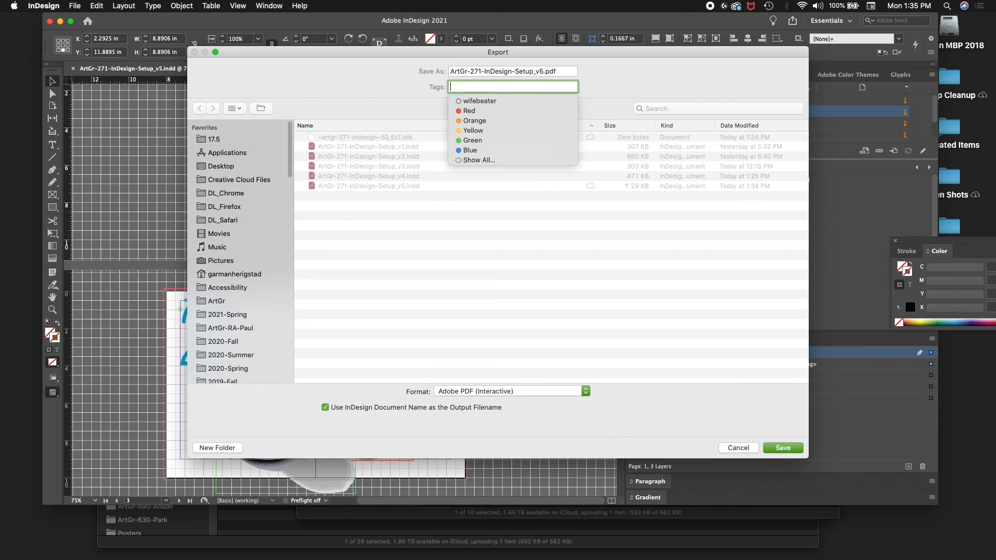
left_click(556, 75)
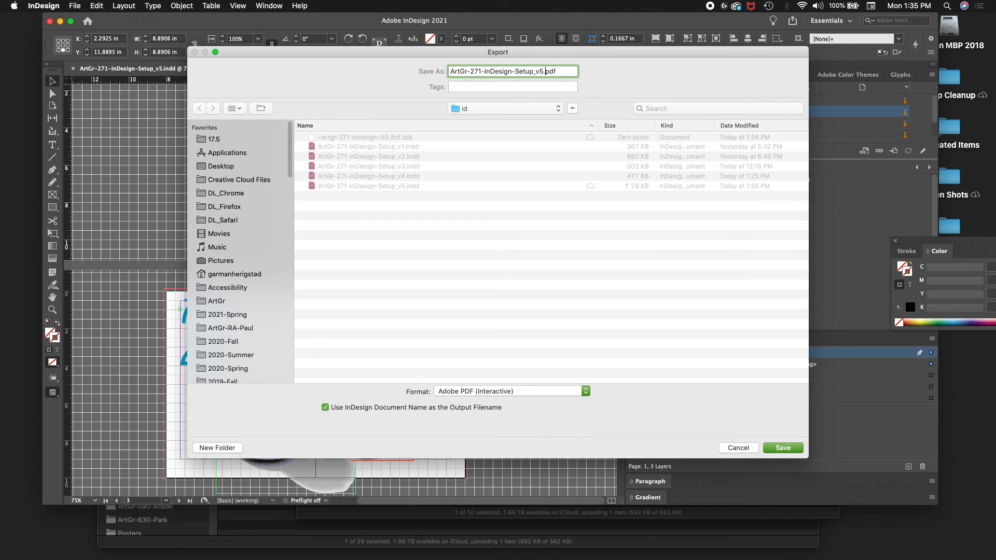
type("-INT")
key("Return")
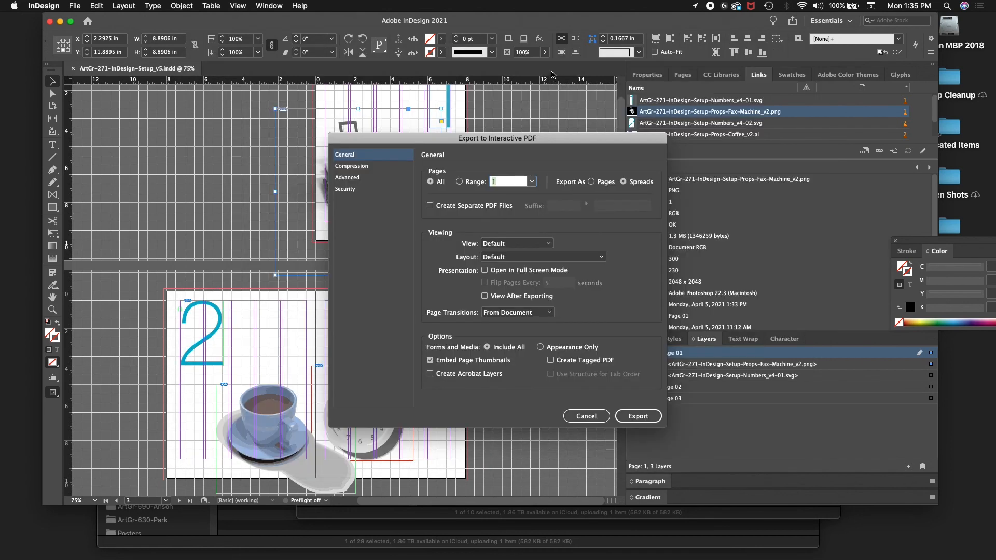
left_click(631, 418)
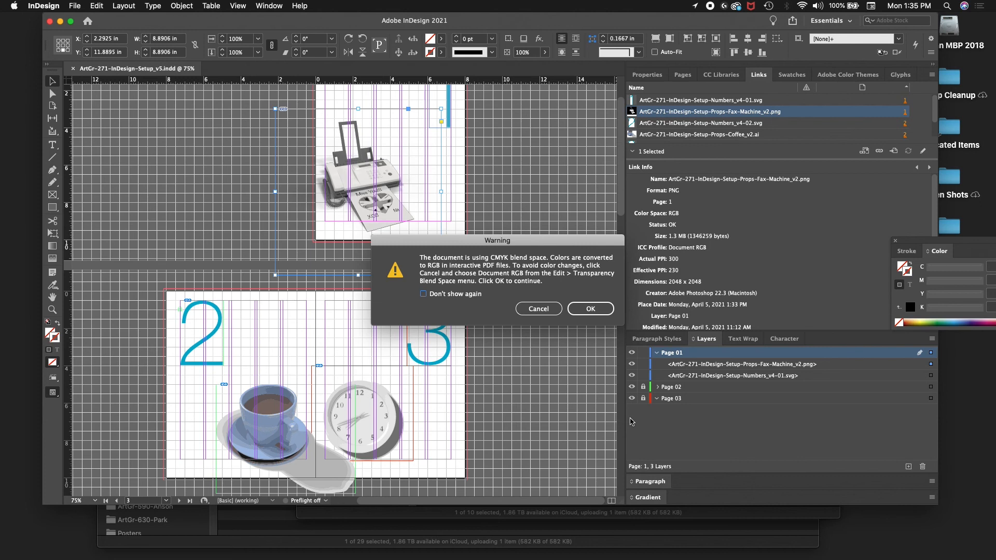
left_click(590, 309)
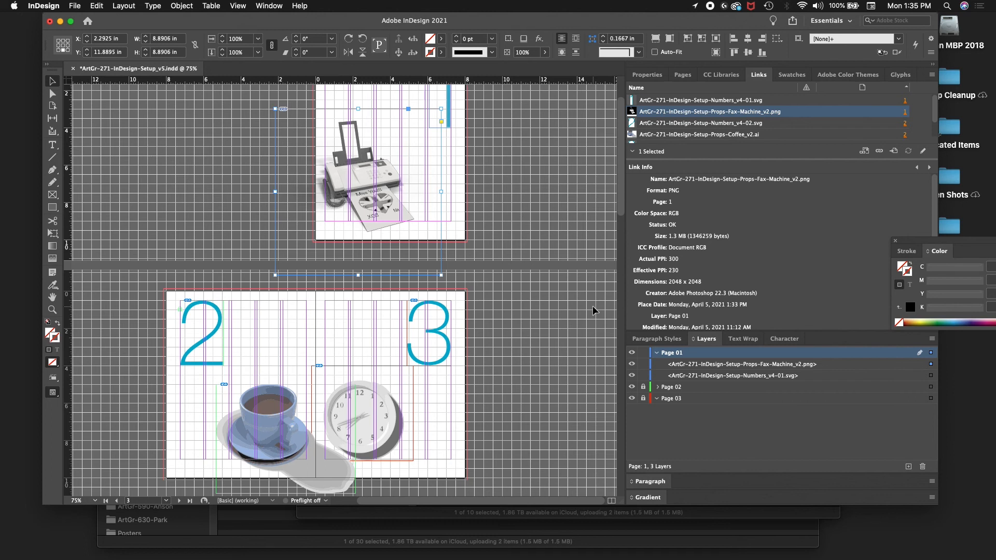
Step: Switch to Finder and move ArtGr-271-InDesign-Setup_v5-INT.pdf from the id folder into the pdf folder
key("cmd+Tab")
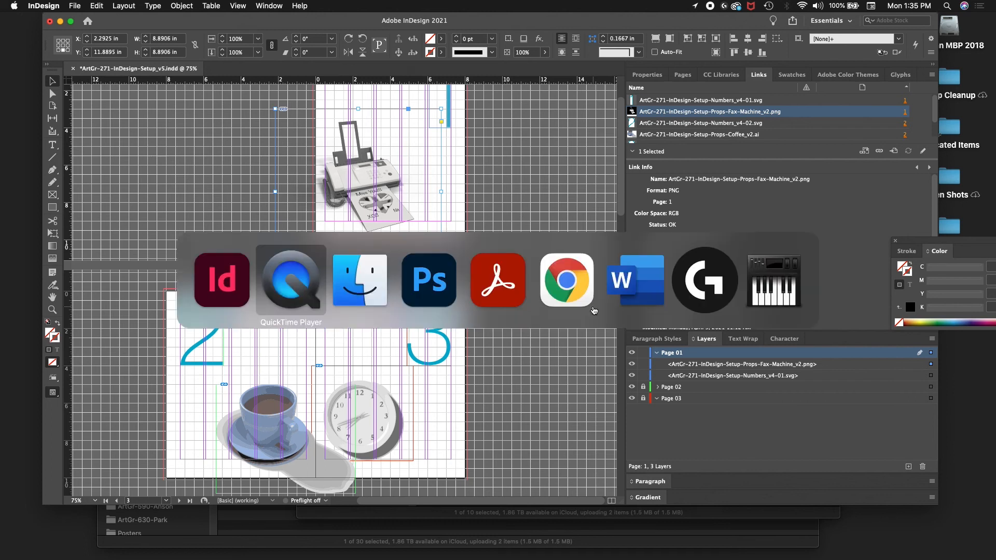
key("super+Tab")
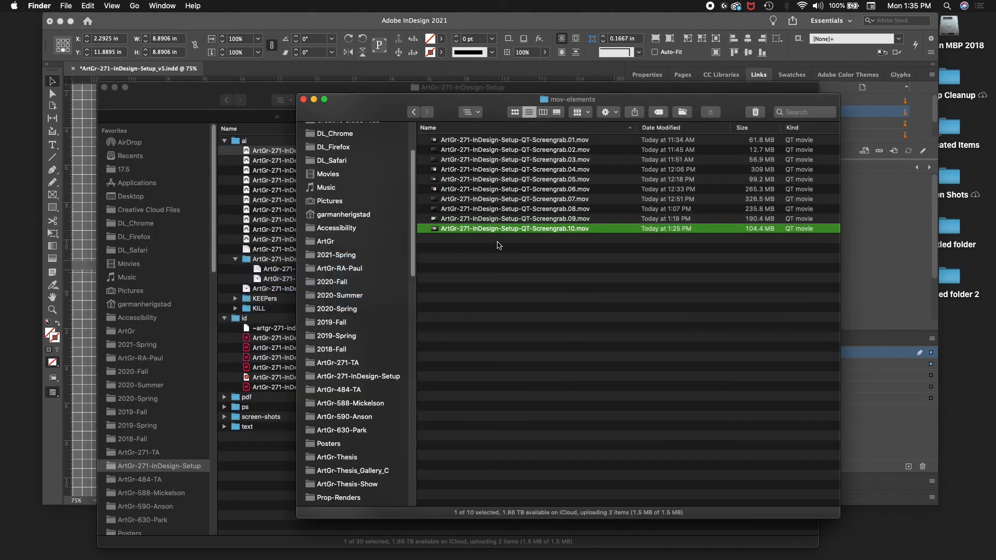
left_click(273, 94)
left_click(370, 250)
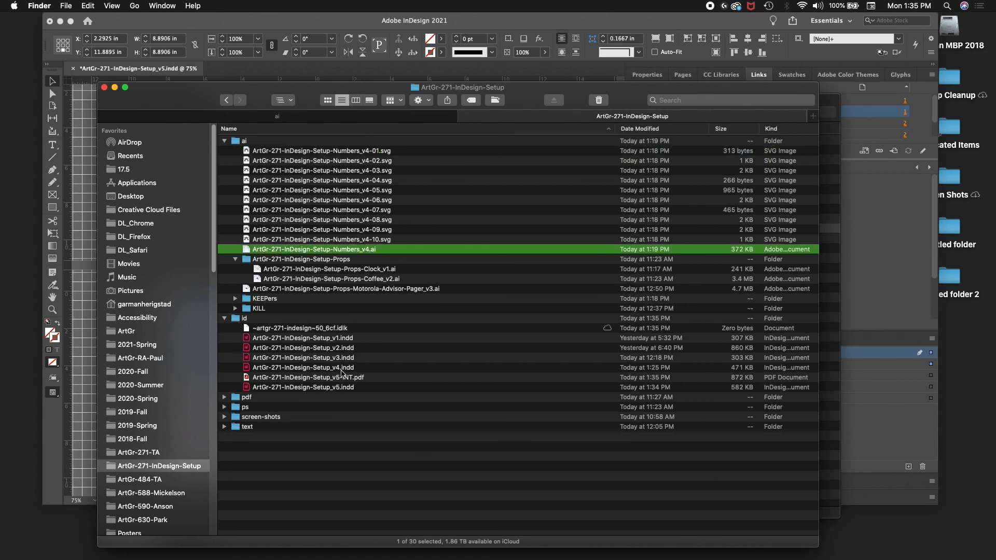
left_click(336, 378)
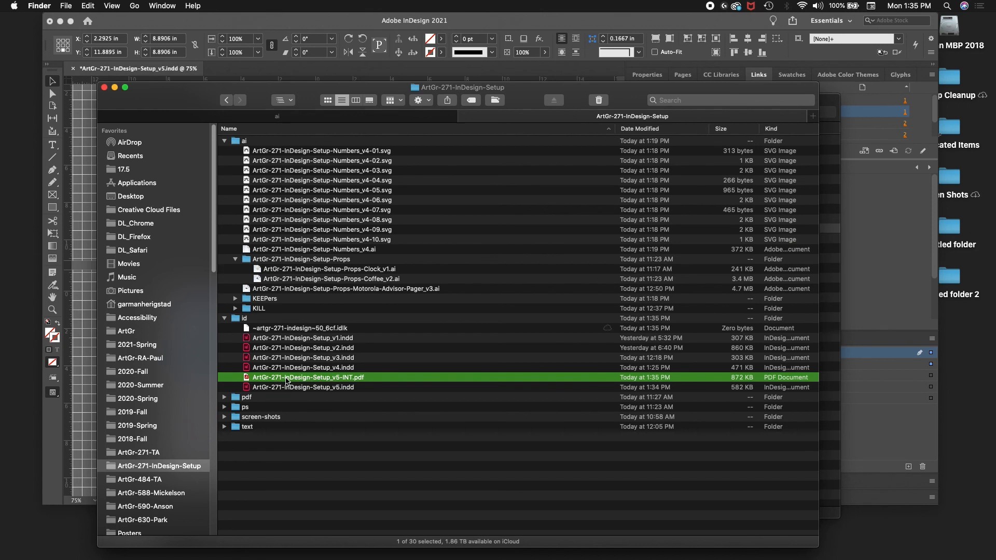
left_click_drag(286, 380, 237, 397)
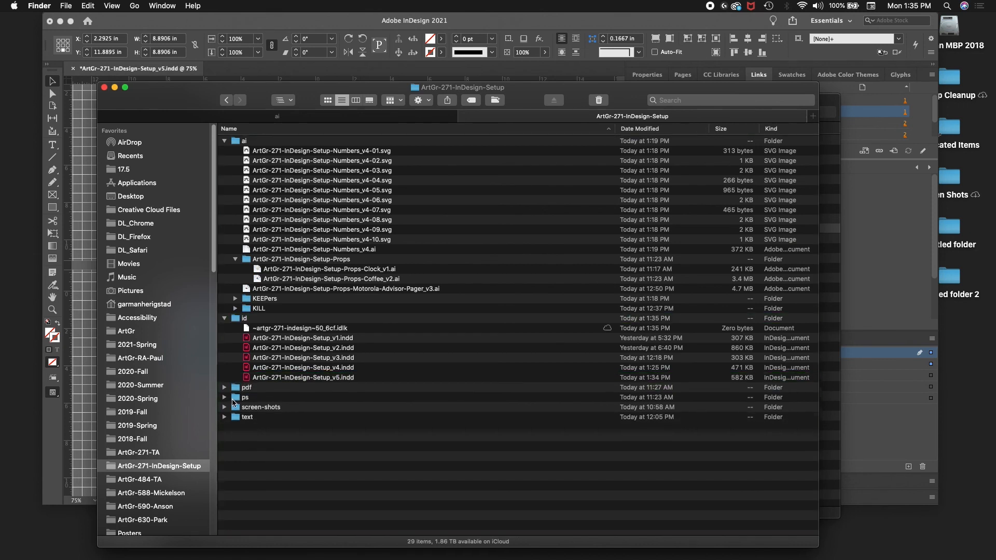
Step: Open ArtGr-271-InDesign-Setup_v5-INT.pdf from the pdf folder in Acrobat and review the numbers and props on the page spreads
left_click(224, 388)
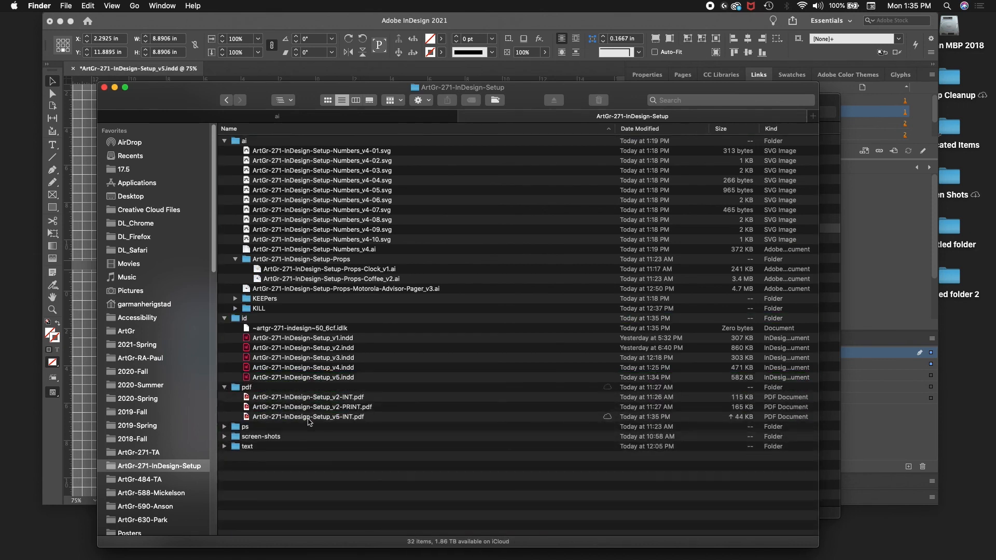
left_click(310, 418)
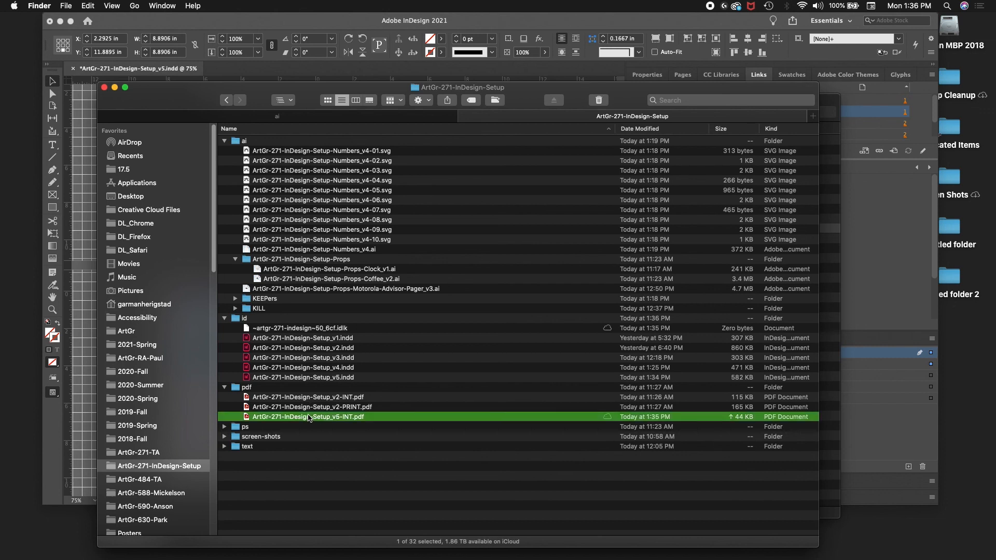
key("space")
key("space")
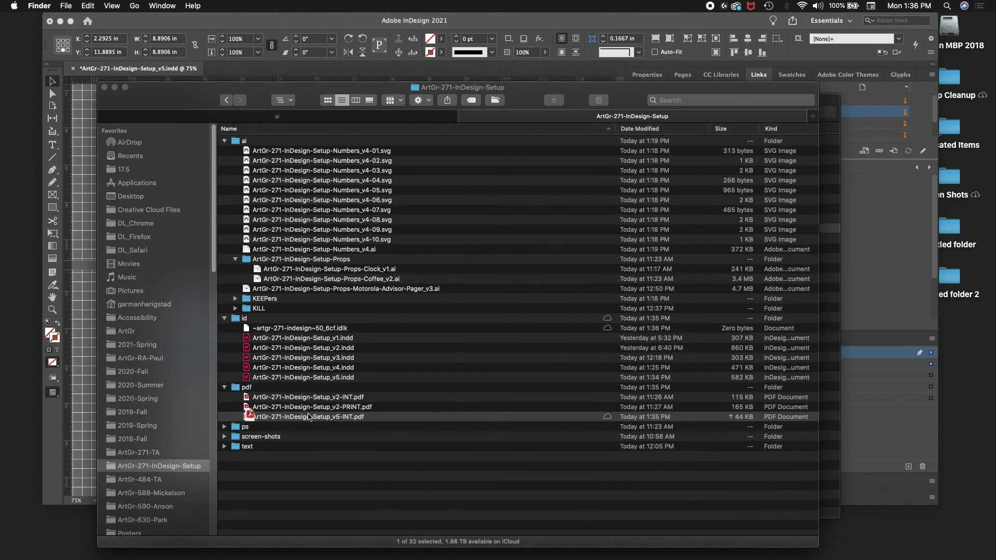
double_click(310, 418)
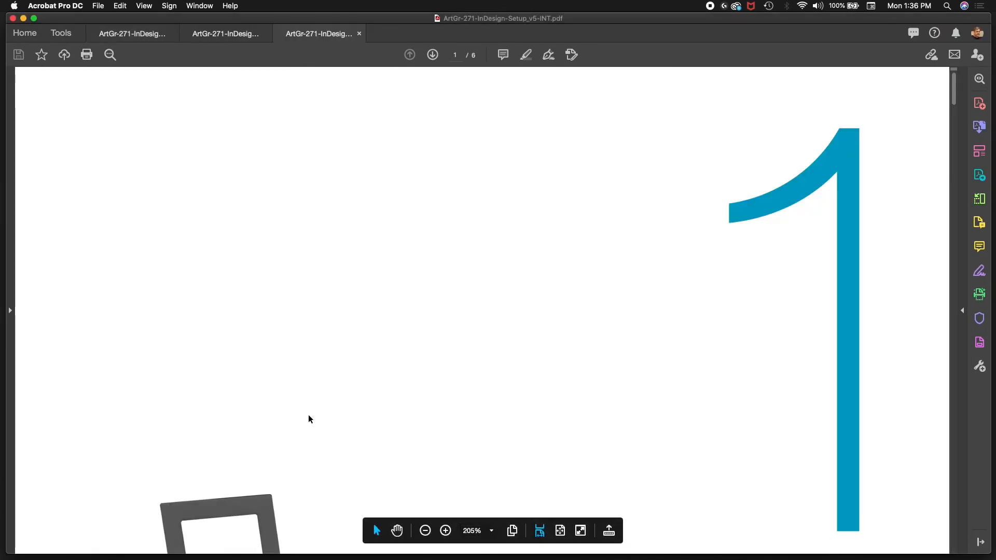
scroll(307, 415, "down", 10)
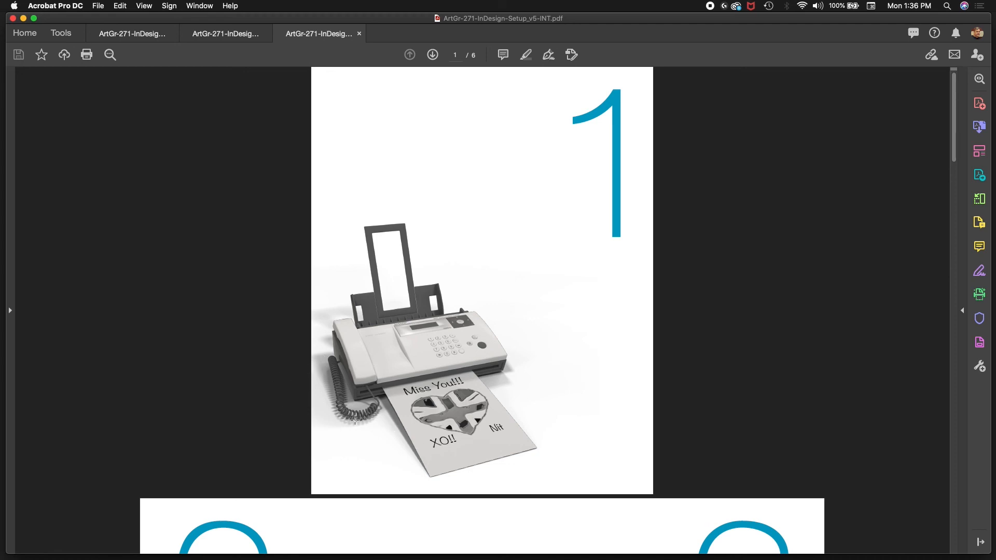
scroll(304, 366, "down", 5)
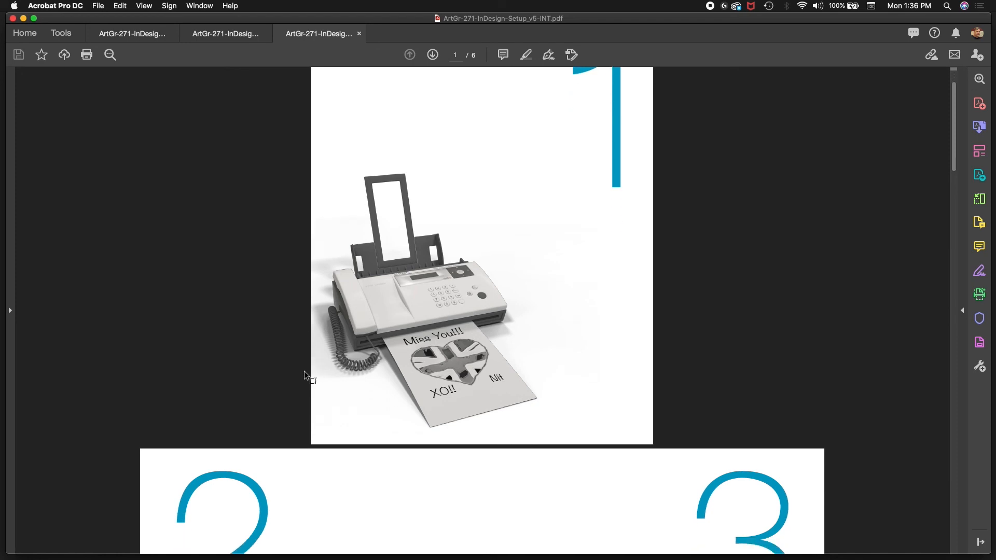
scroll(304, 373, "down", 4)
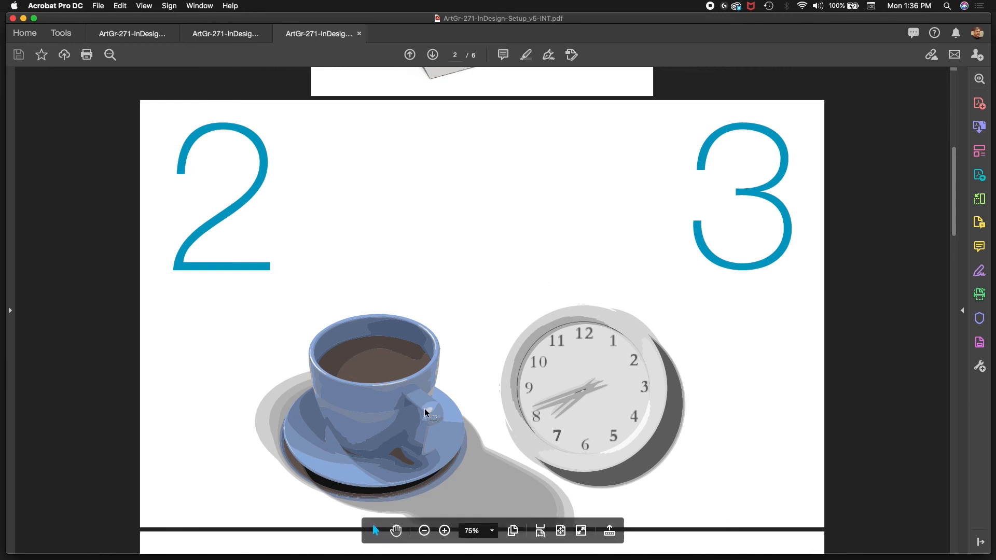
scroll(422, 384, "down", 5)
scroll(423, 384, "down", 15)
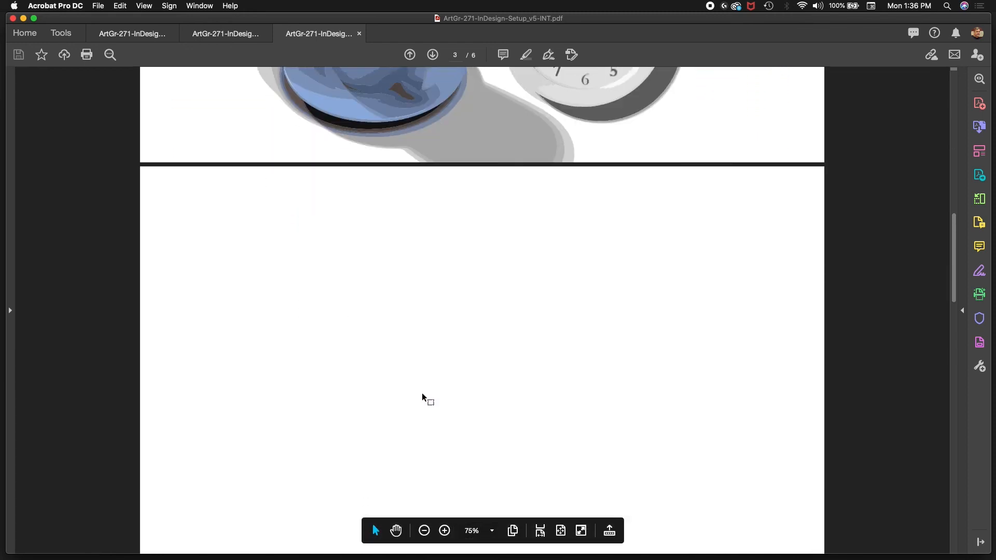
scroll(422, 390, "up", 20)
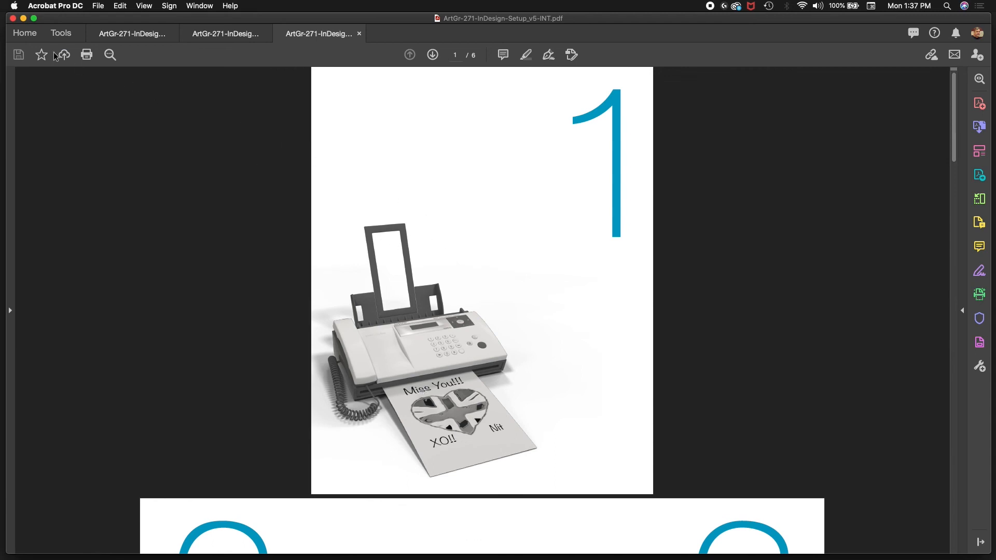
Step: Minimize the Acrobat window, keeping all its PDF tabs open
left_click(12, 18)
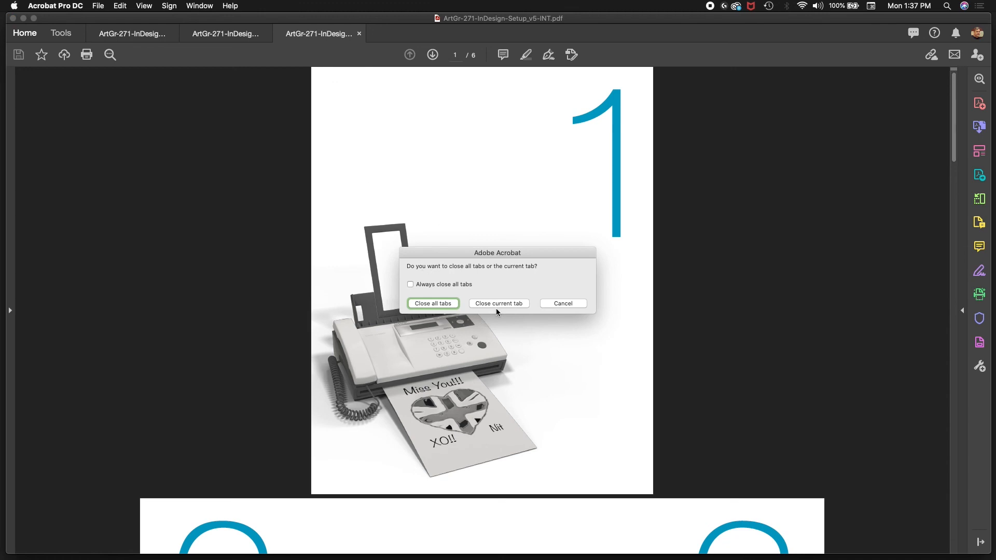
left_click(561, 304)
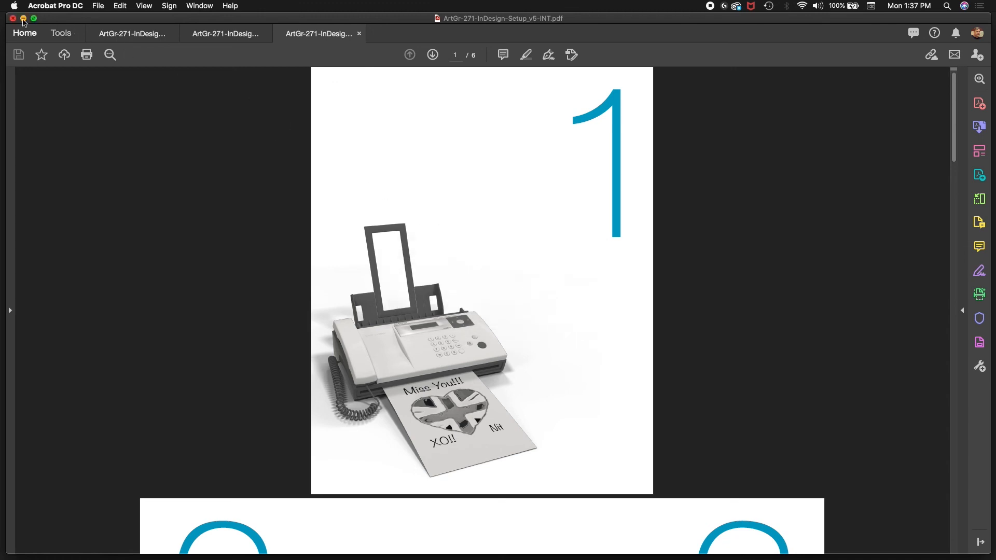
left_click(23, 18)
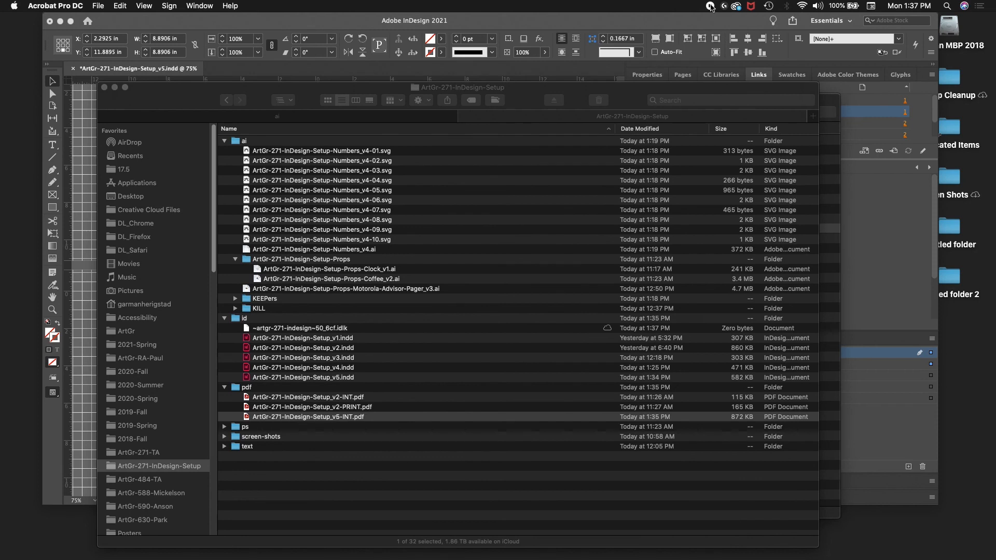